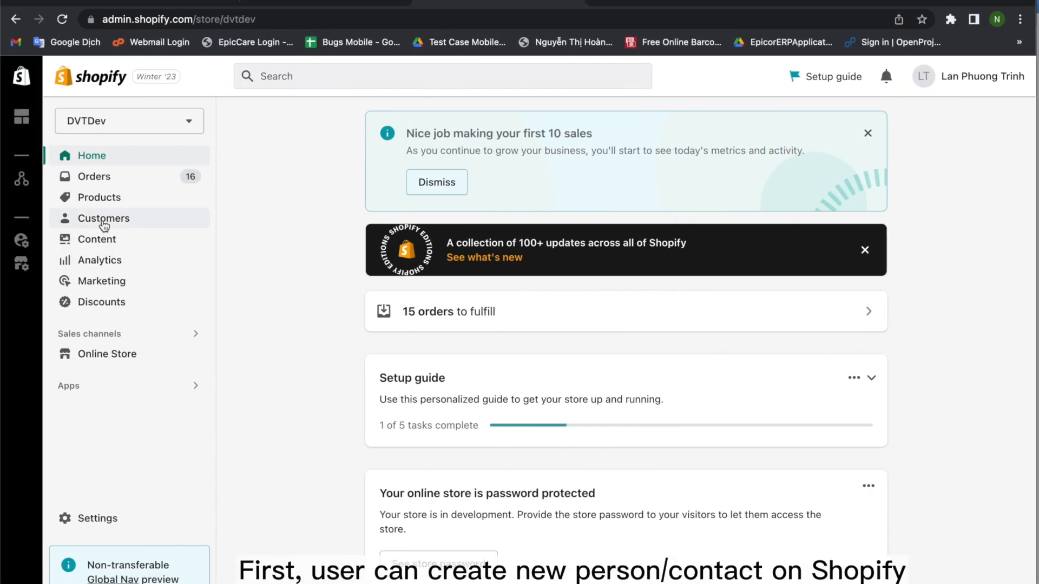
Step: Start a new customer record and enter the customer's first and last name in the overview
{"action": "left_click", "coordinate": [104, 222]}
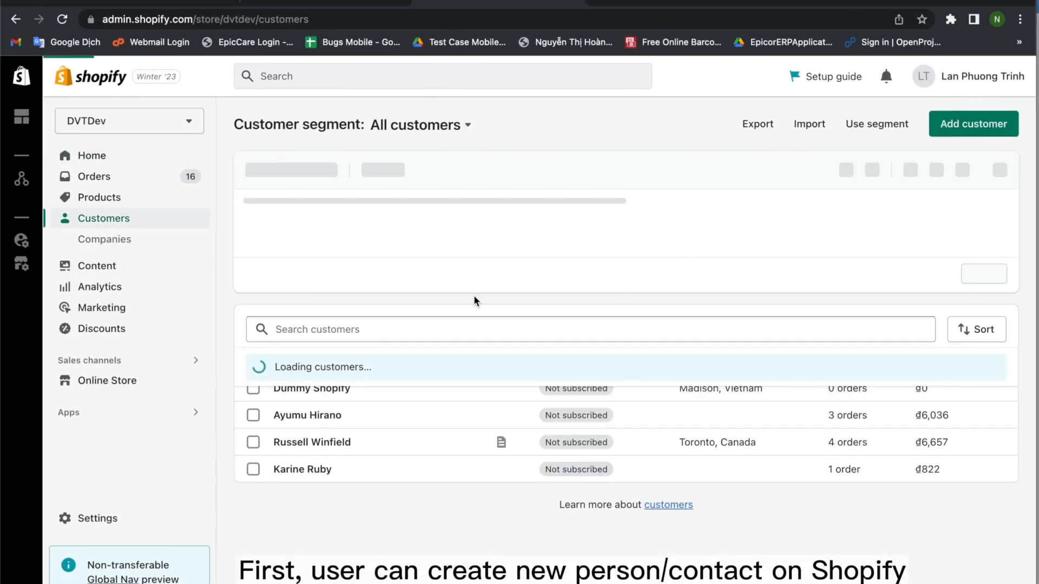
{"action": "left_click", "coordinate": [952, 127]}
{"action": "left_click", "coordinate": [644, 231]}
{"action": "type", "text": "Ba"}
{"action": "key", "text": "BackSpace"}
{"action": "type", "text": "rain"}
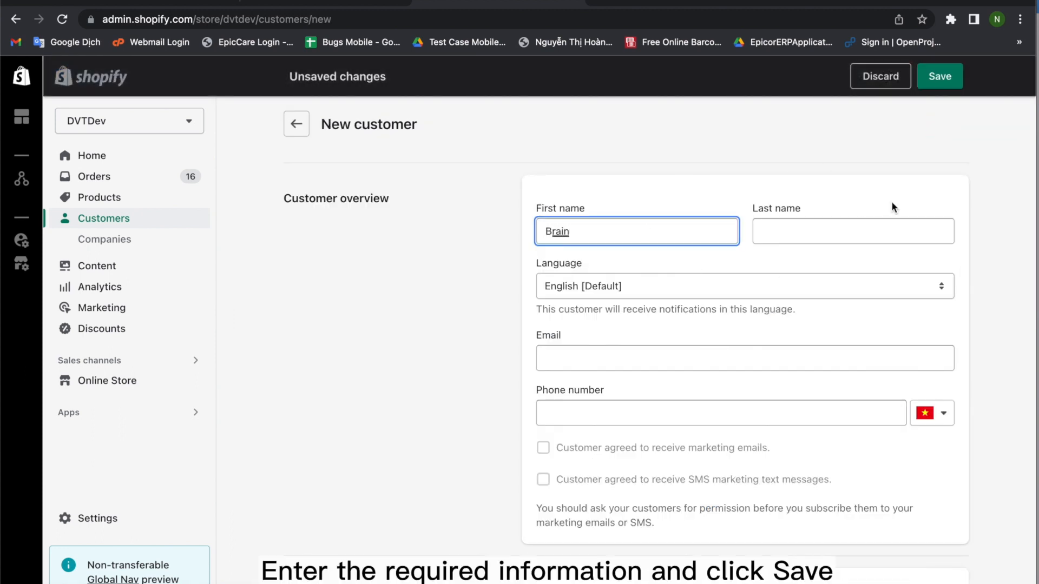
{"action": "left_click", "coordinate": [864, 229]}
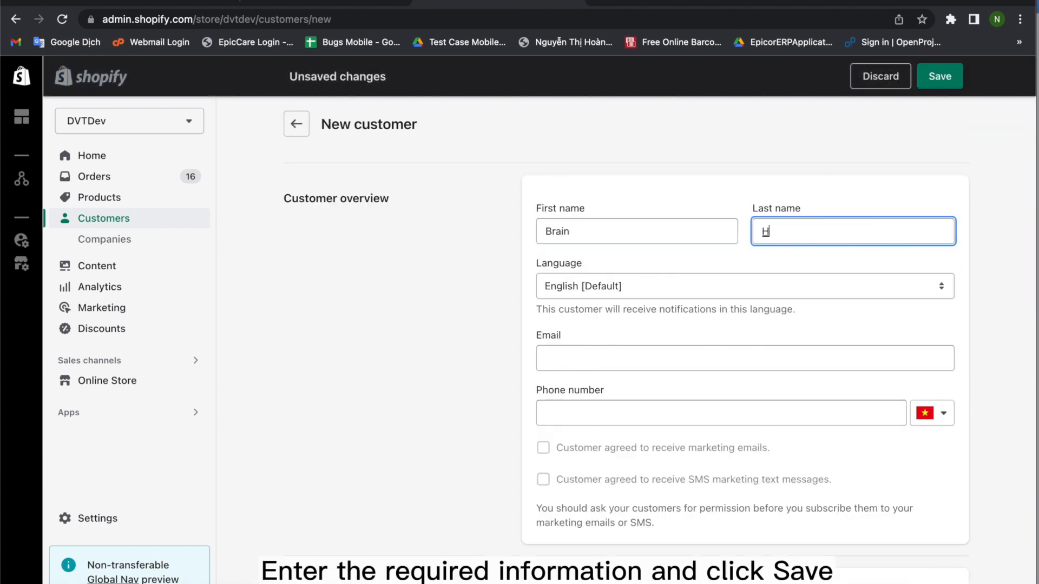
{"action": "type", "text": "Huge"}
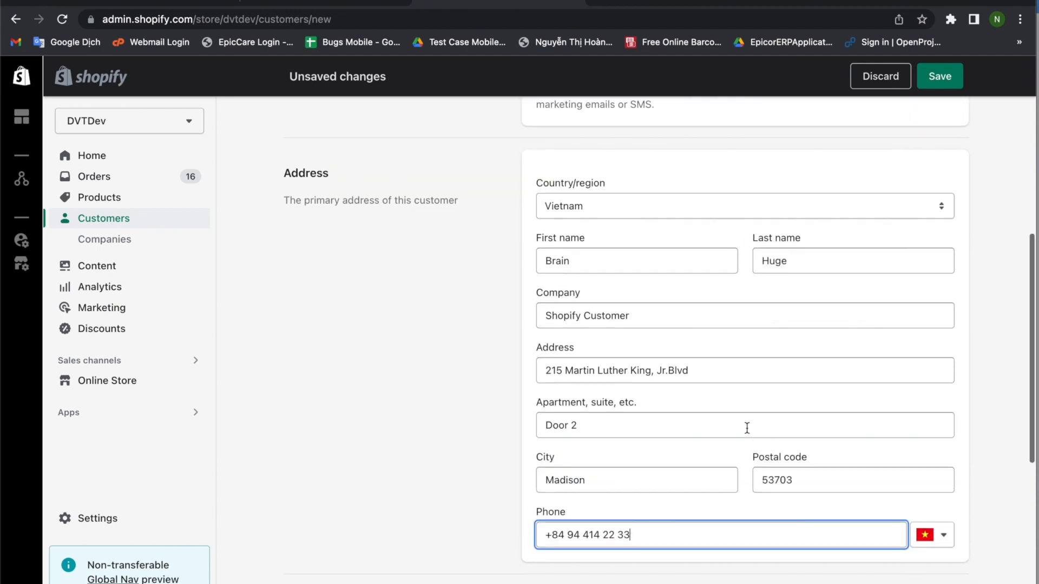
Step: Review the filled-in overview and address details of the new customer and save the record
{"action": "scroll", "coordinate": [746, 427], "scroll_direction": "up", "scroll_amount": 5}
{"action": "scroll", "coordinate": [747, 428], "scroll_direction": "up", "scroll_amount": 3}
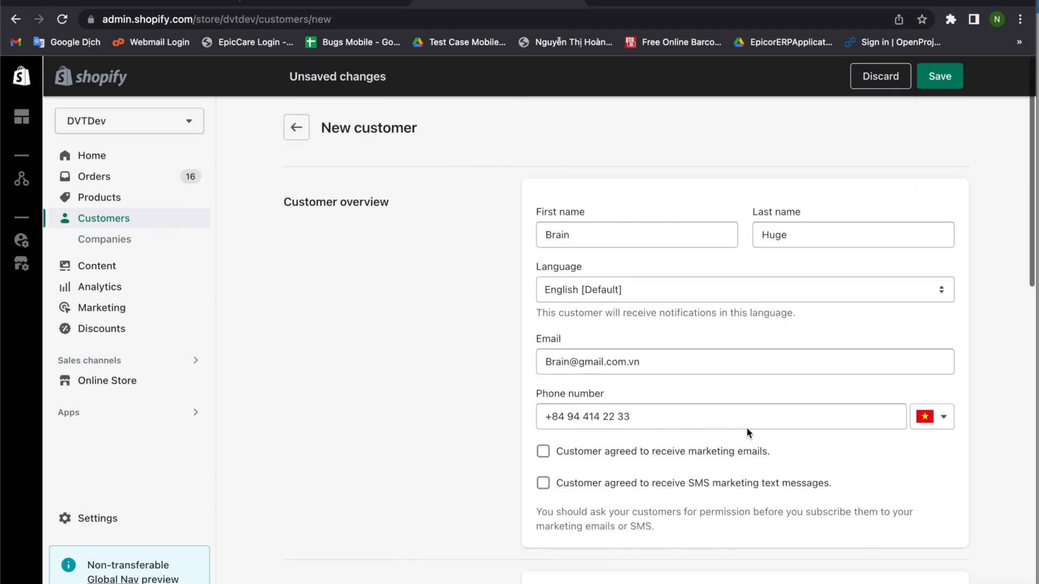
{"action": "left_click", "coordinate": [938, 80]}
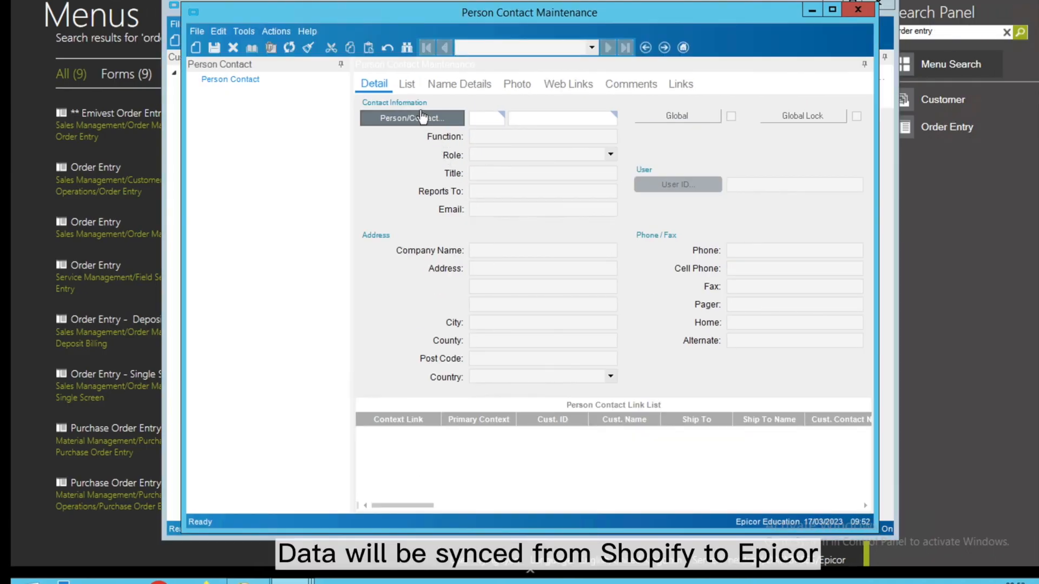
Step: In Epicor's Person Contact Maintenance, search for the new contact by first name and load the matching record
{"action": "left_click", "coordinate": [421, 116]}
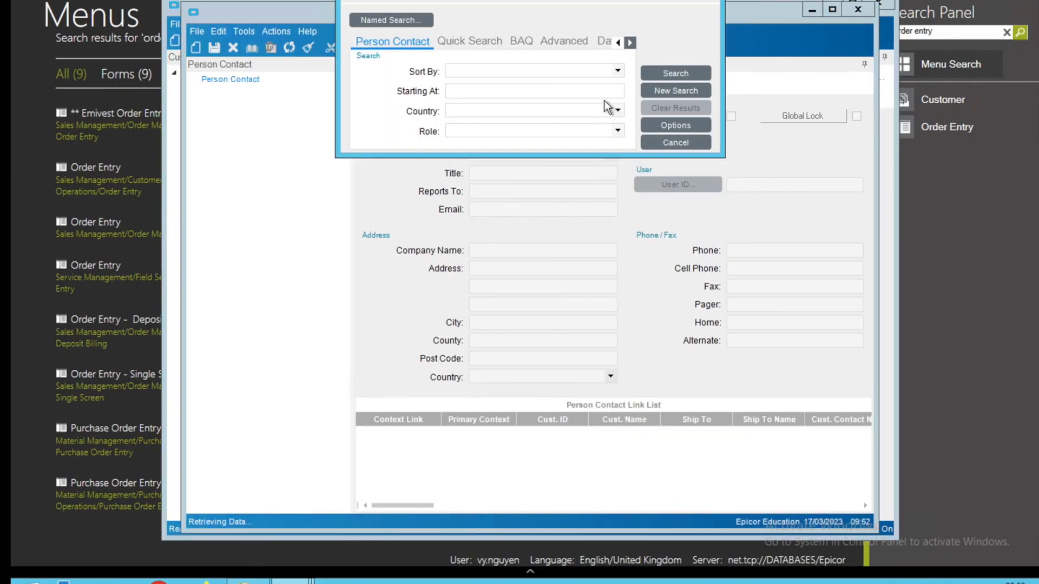
{"action": "type", "text": "B"}
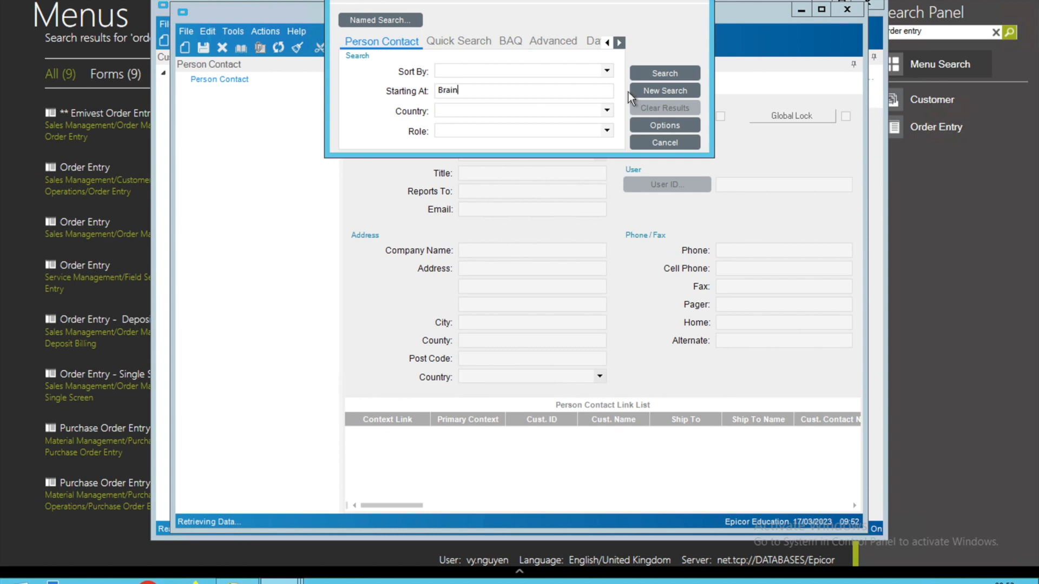
{"action": "left_click", "coordinate": [651, 74]}
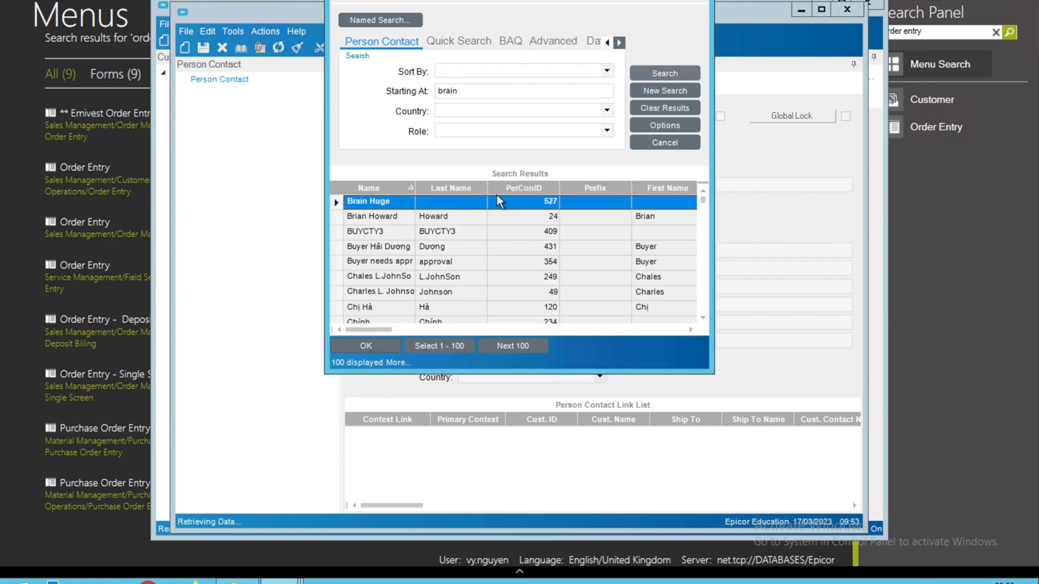
{"action": "left_click", "coordinate": [365, 347]}
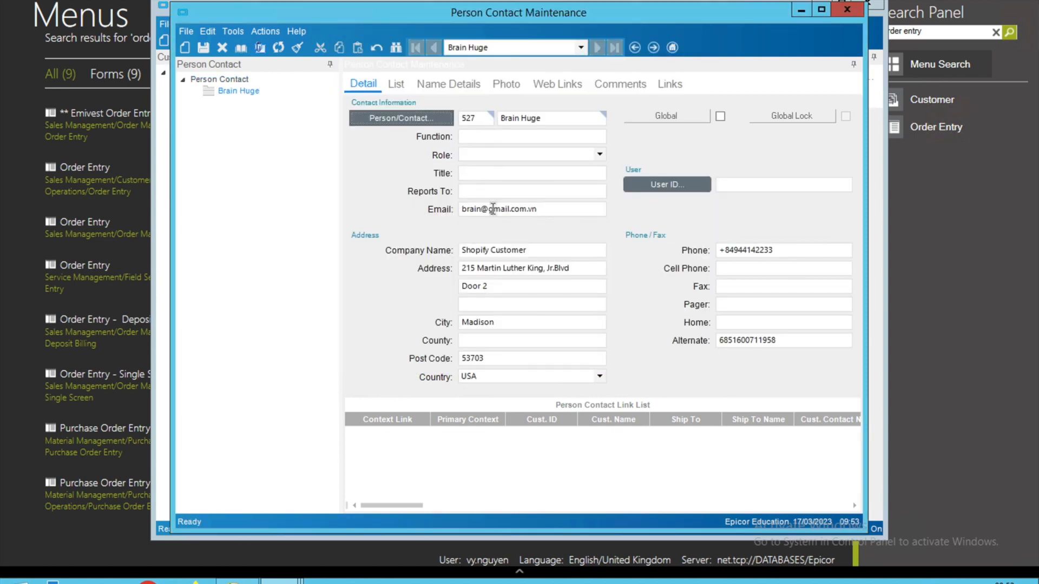
Step: In Customer Maintenance, open the new contact listed under Shopify customer and examine its details
{"action": "left_click", "coordinate": [283, 582]}
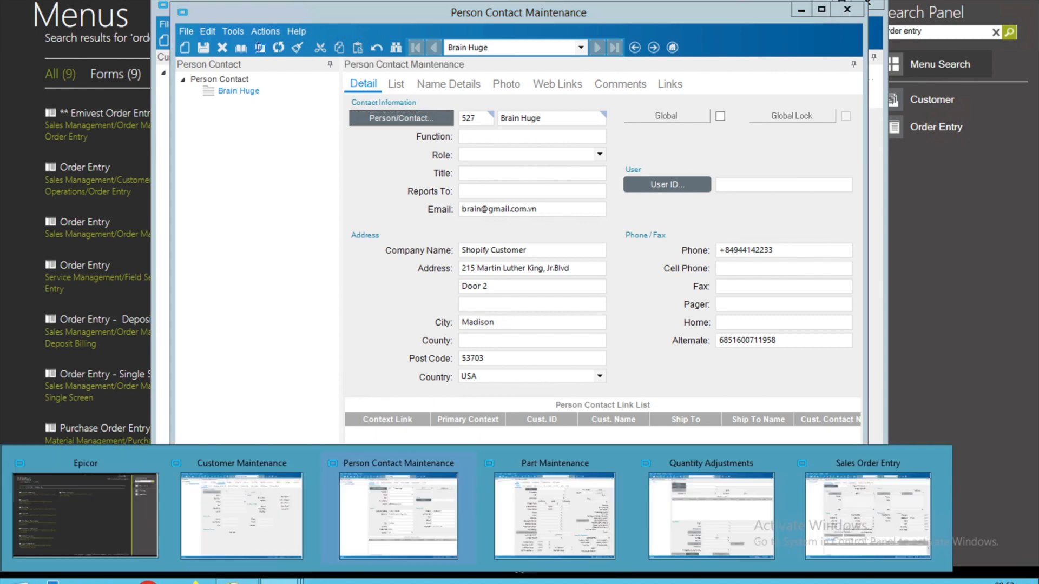
{"action": "left_click", "coordinate": [269, 524]}
{"action": "left_click", "coordinate": [305, 76]}
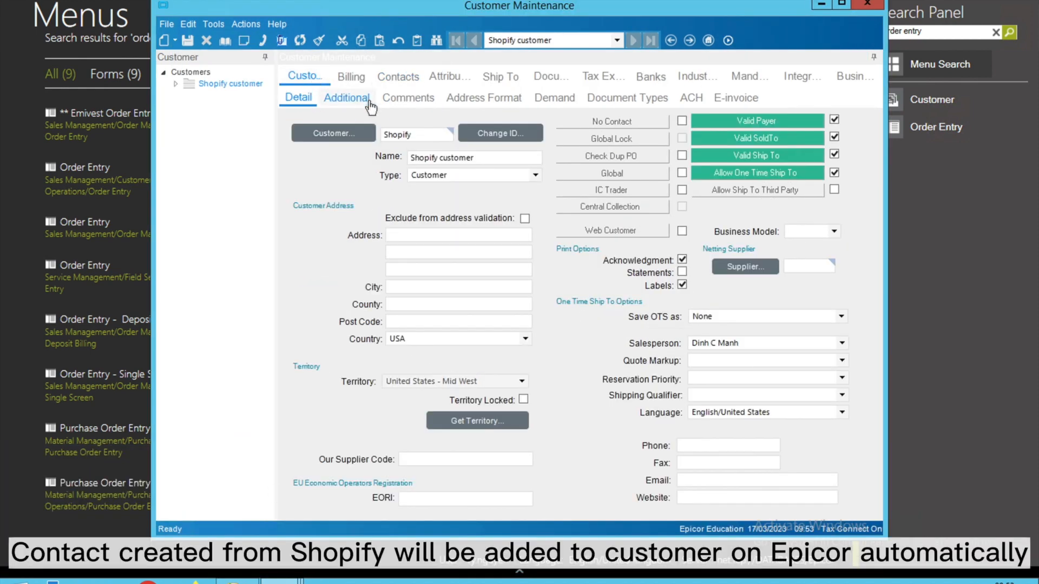
{"action": "left_click", "coordinate": [176, 84]}
{"action": "left_click", "coordinate": [190, 106]}
{"action": "left_click", "coordinate": [228, 121]}
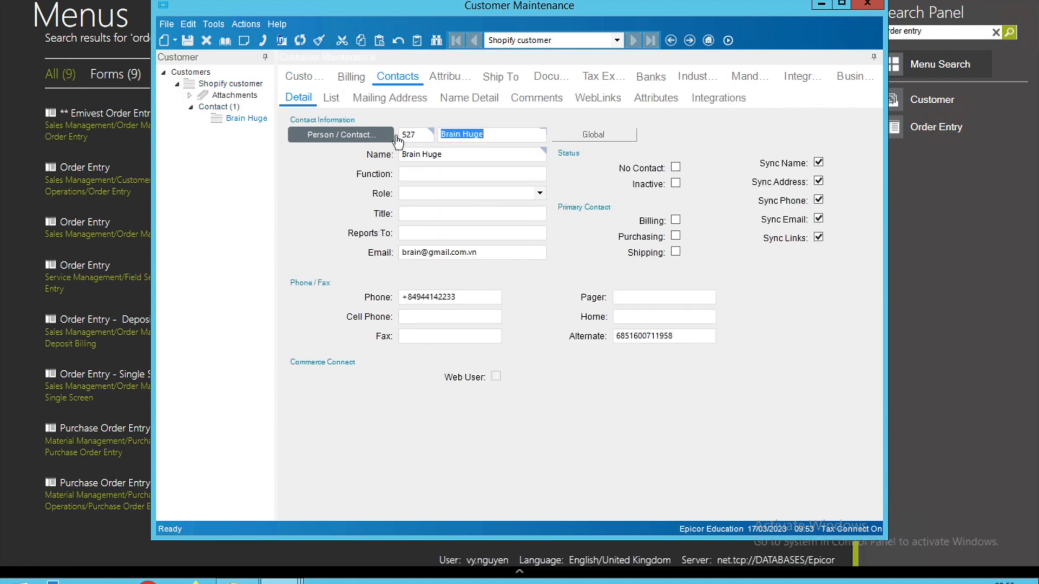
{"action": "left_click", "coordinate": [483, 138]}
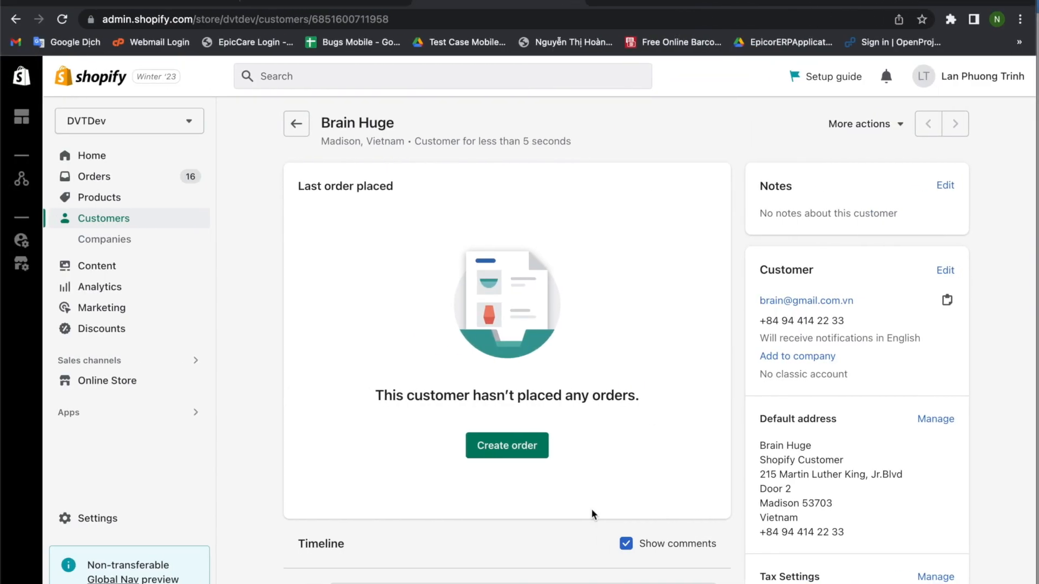
Step: Open the Shopify product list, and in Epicor's Part Maintenance create part AW03 with the description Apple Watch
{"action": "left_click", "coordinate": [120, 200]}
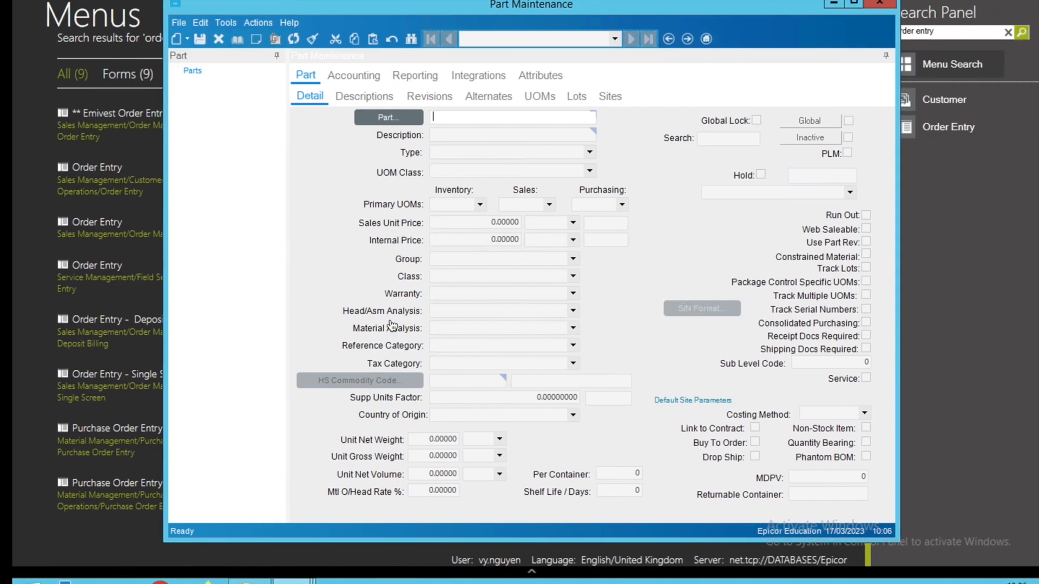
{"action": "left_click", "coordinate": [175, 39]}
{"action": "left_click", "coordinate": [187, 58]}
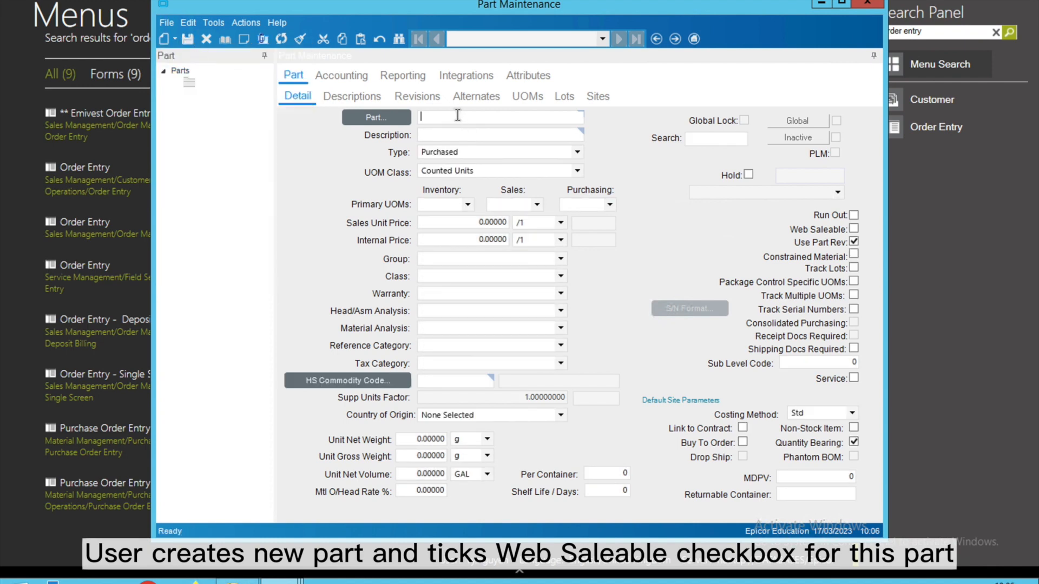
{"action": "type", "text": "AW03"}
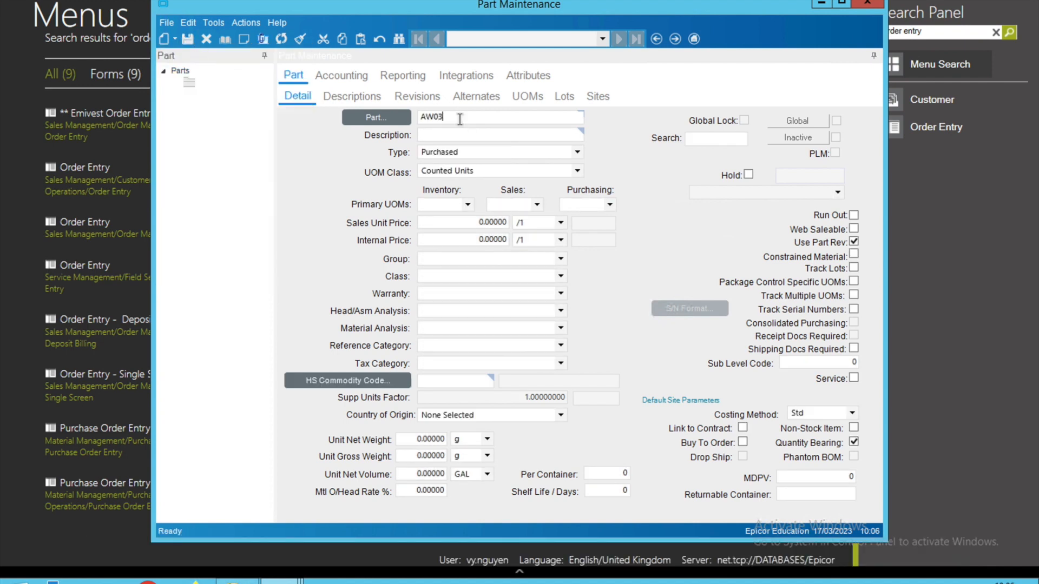
{"action": "left_click", "coordinate": [471, 134]}
{"action": "type", "text": "A"}
{"action": "type", "text": "pple Watch"}
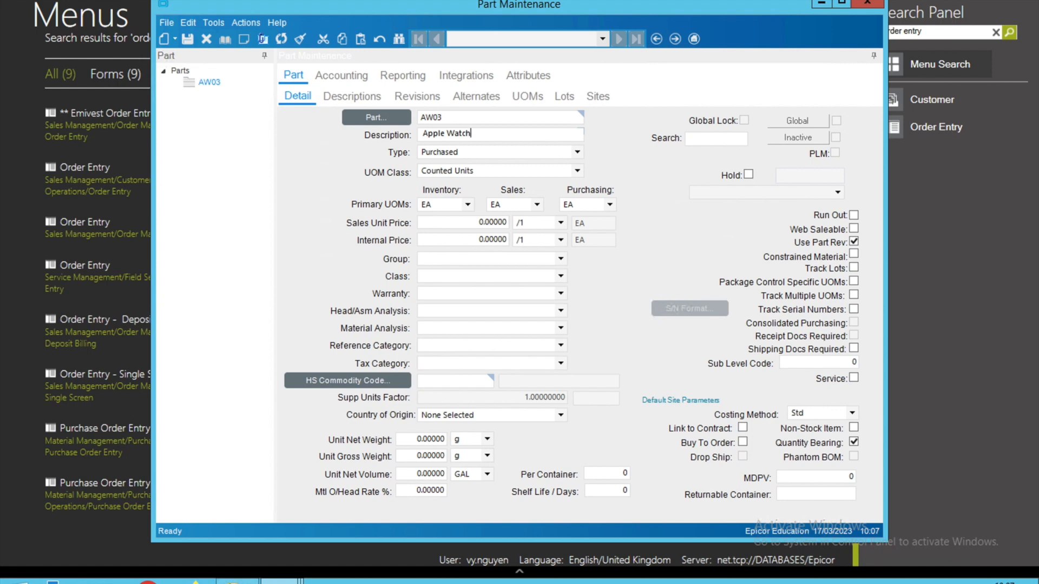
Step: Set the part's sales unit price and internal price to 500, mark it Web Saleable, and save it
{"action": "left_click", "coordinate": [461, 222]}
{"action": "type", "text": "500"}
{"action": "left_click", "coordinate": [477, 240]}
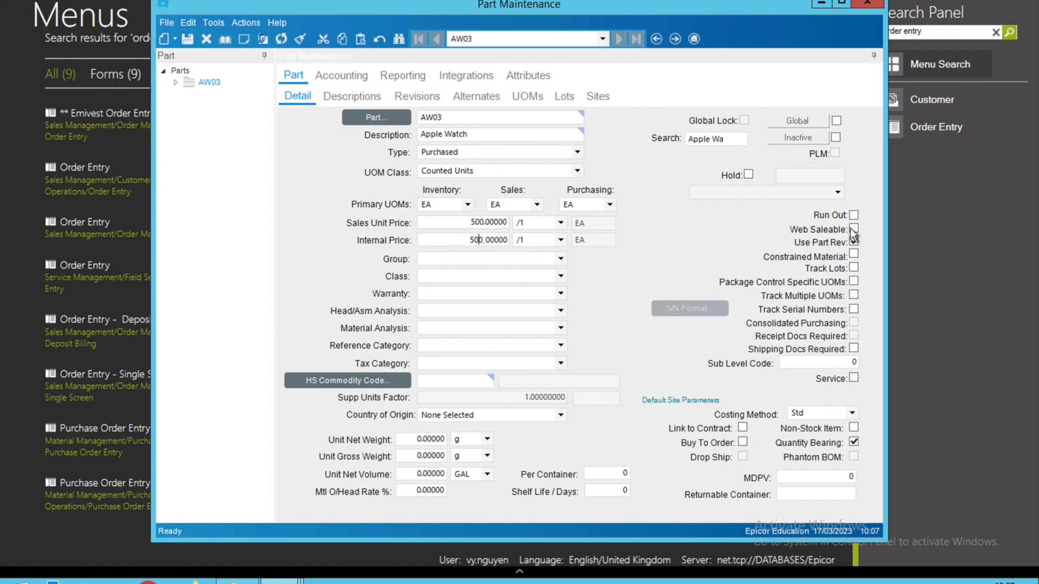
{"action": "left_click", "coordinate": [853, 230]}
{"action": "left_click", "coordinate": [188, 38]}
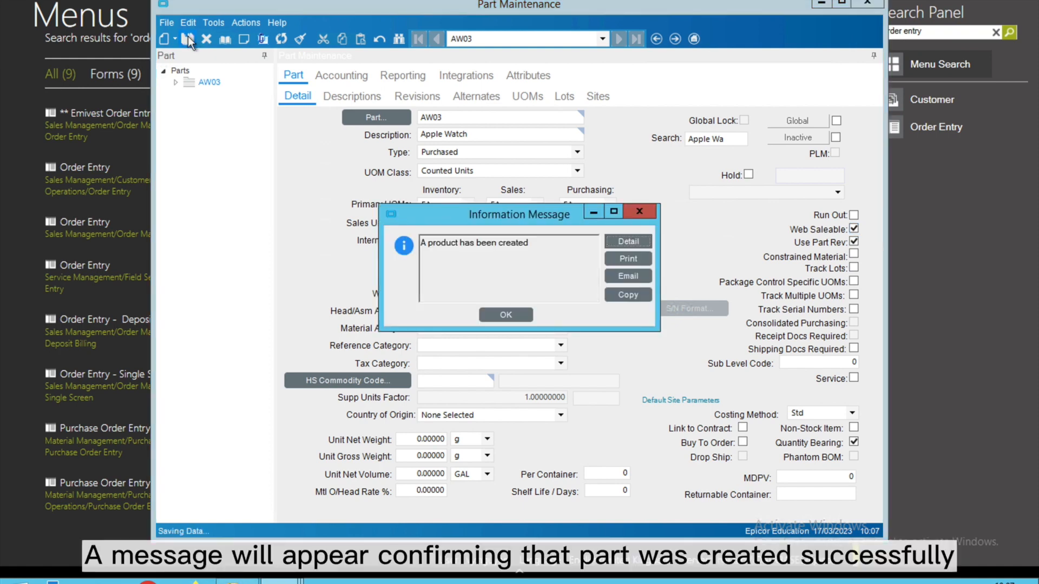
{"action": "left_click", "coordinate": [505, 315]}
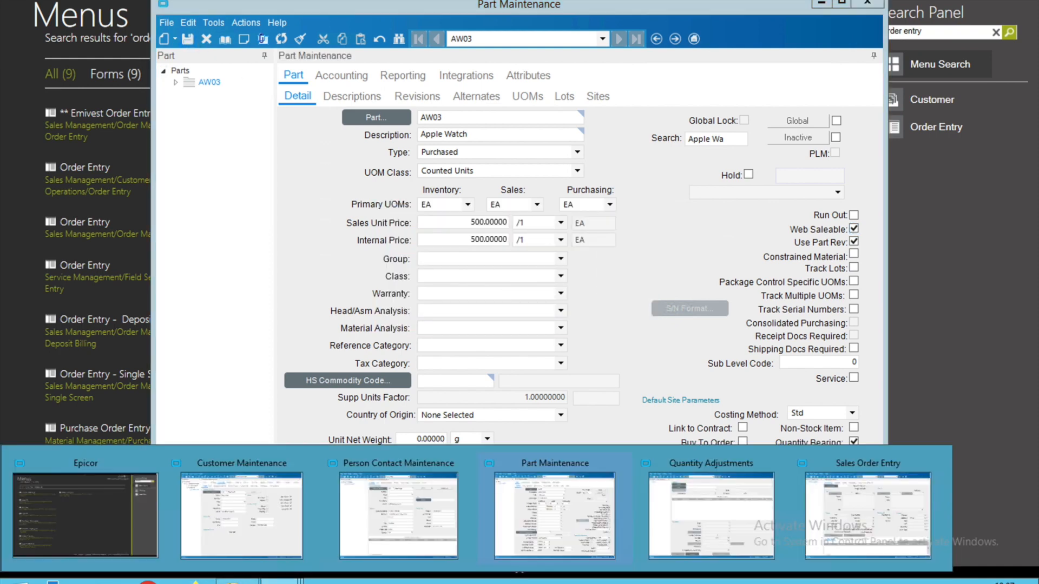
Step: Switch to Quantity Adjustments and load part AW03
{"action": "left_click", "coordinate": [705, 530]}
{"action": "left_click", "coordinate": [455, 124]}
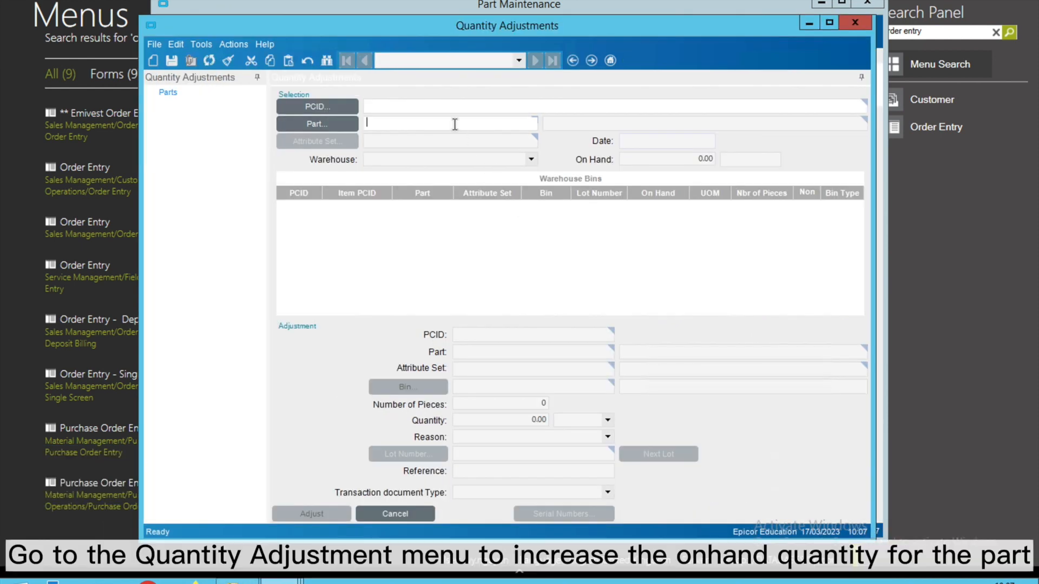
{"action": "type", "text": "AW03"}
{"action": "key", "text": "Tab"}
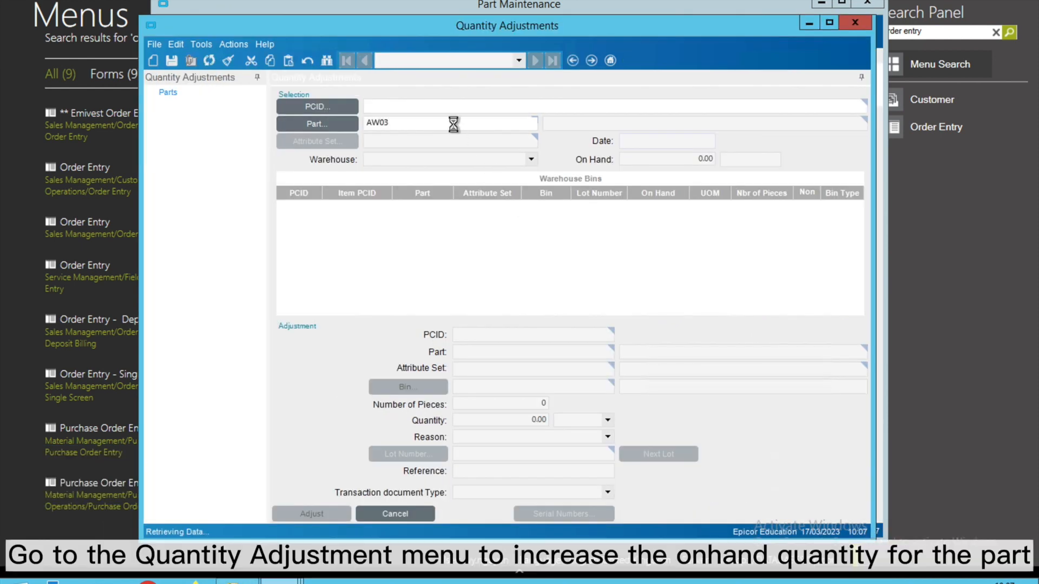
Step: Adjust the part's stock in bin 00-00-00 by a quantity of 20 with the reason Add New Part
{"action": "left_click", "coordinate": [446, 386]}
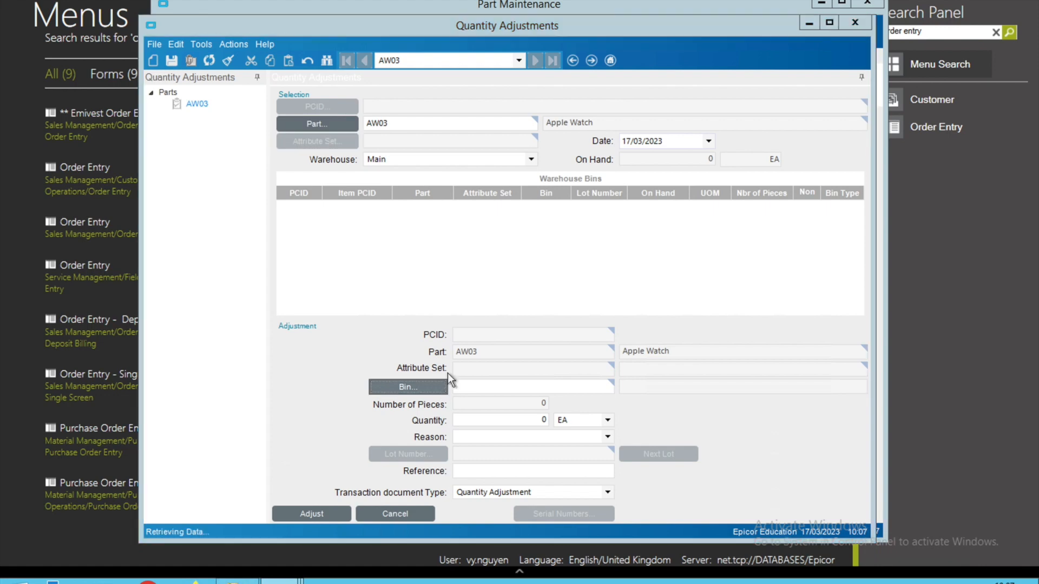
{"action": "left_click", "coordinate": [361, 549]}
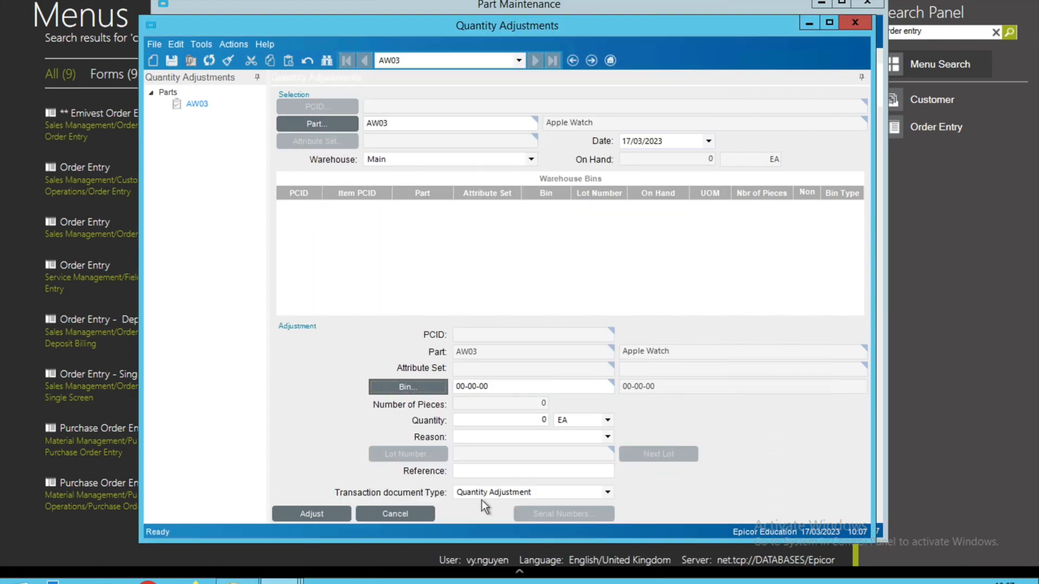
{"action": "type", "text": "20"}
{"action": "left_click", "coordinate": [607, 437]}
{"action": "left_click", "coordinate": [526, 451]}
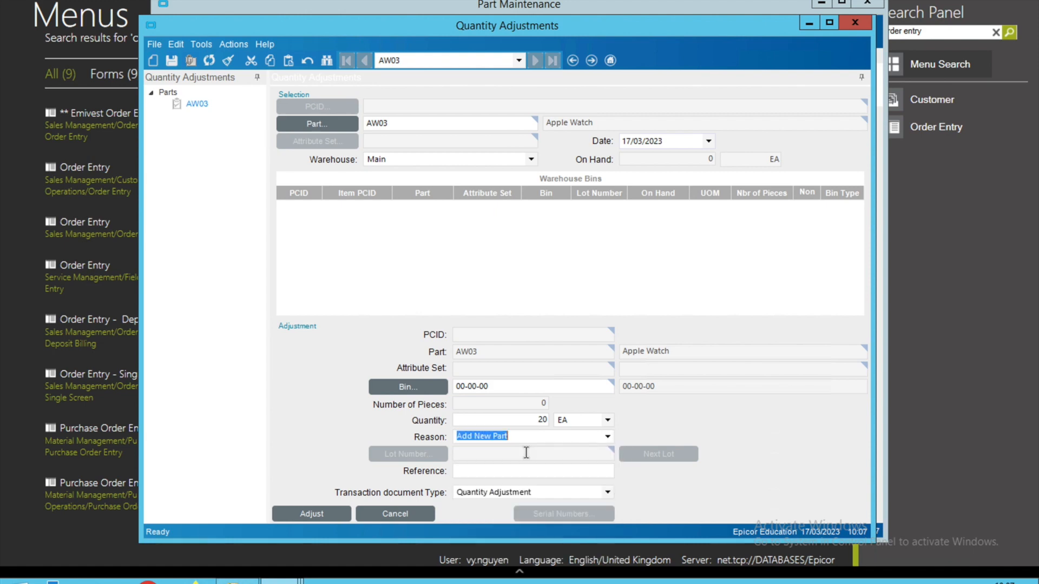
{"action": "left_click", "coordinate": [317, 514]}
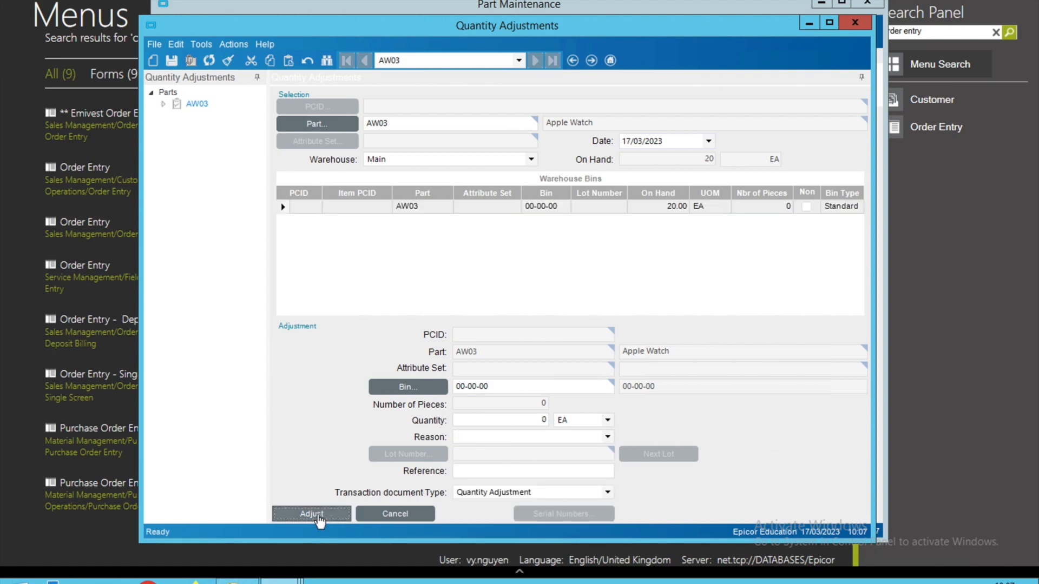
Step: Switch to Shopify and open the Apple Watch product to check its SKU and inventory quantities
{"action": "key", "text": "ctrl+Left"}
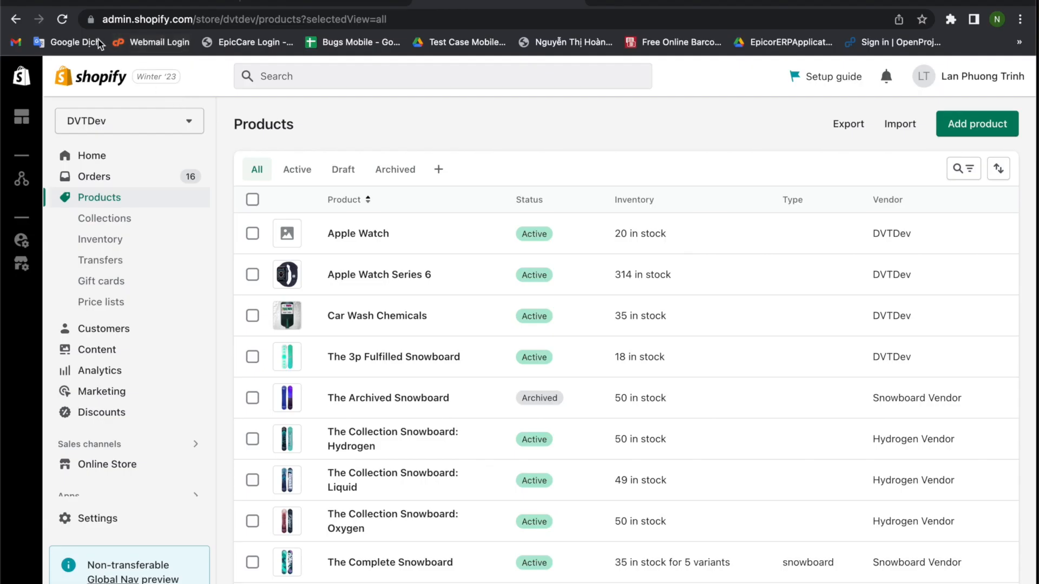
{"action": "left_click", "coordinate": [371, 235]}
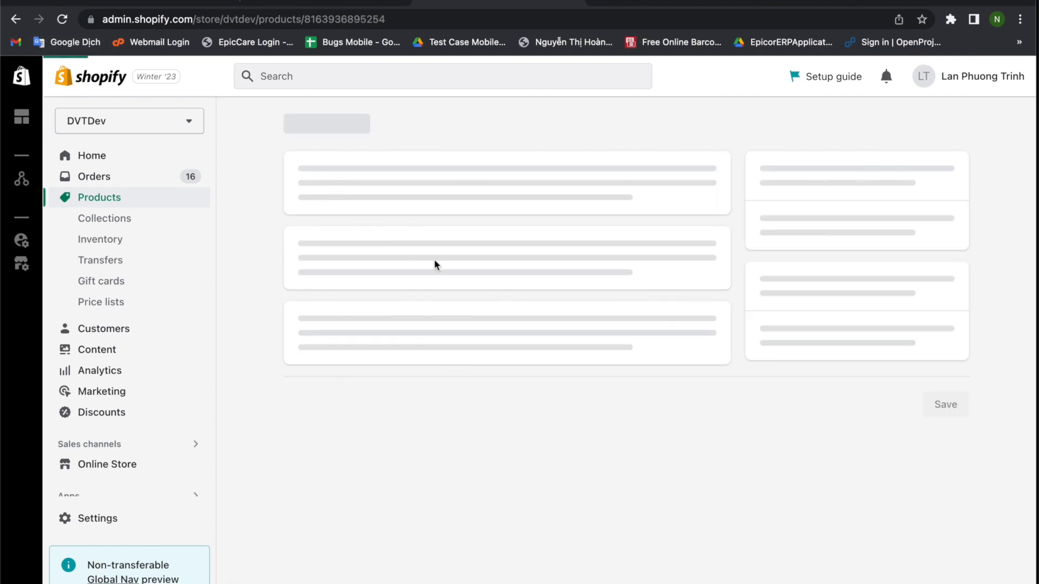
{"action": "scroll", "coordinate": [478, 298], "scroll_direction": "down", "scroll_amount": 5}
{"action": "scroll", "coordinate": [480, 303], "scroll_direction": "down", "scroll_amount": 8}
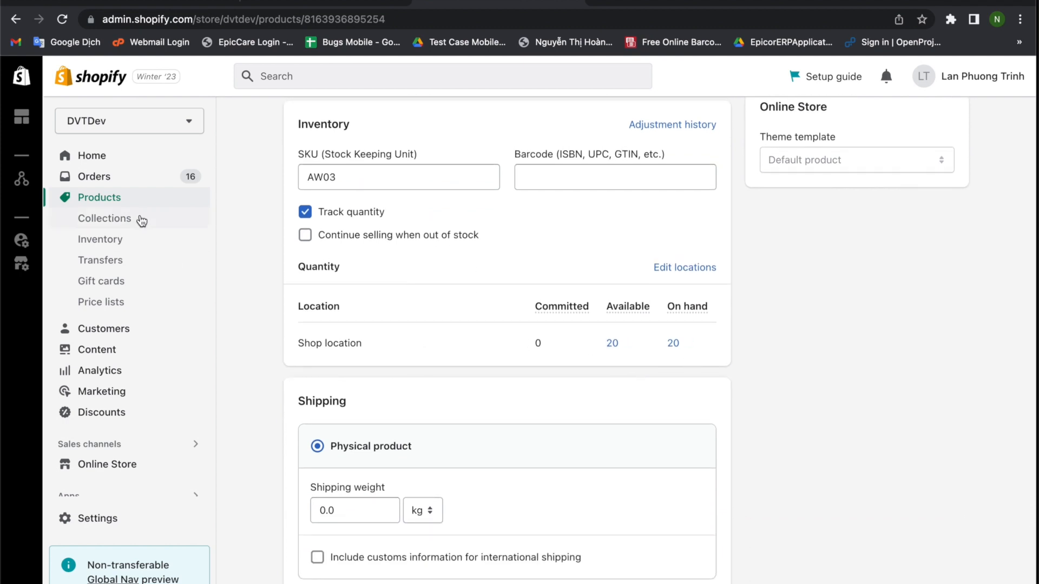
Step: Start a new order in Shopify and add one Apple Watch from all products
{"action": "left_click", "coordinate": [125, 181]}
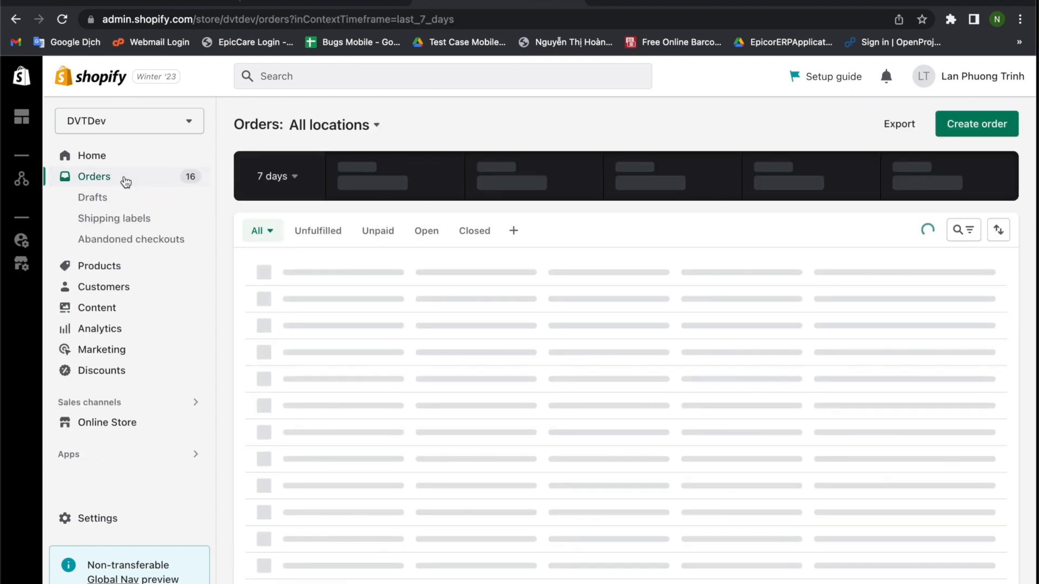
{"action": "left_click", "coordinate": [983, 130]}
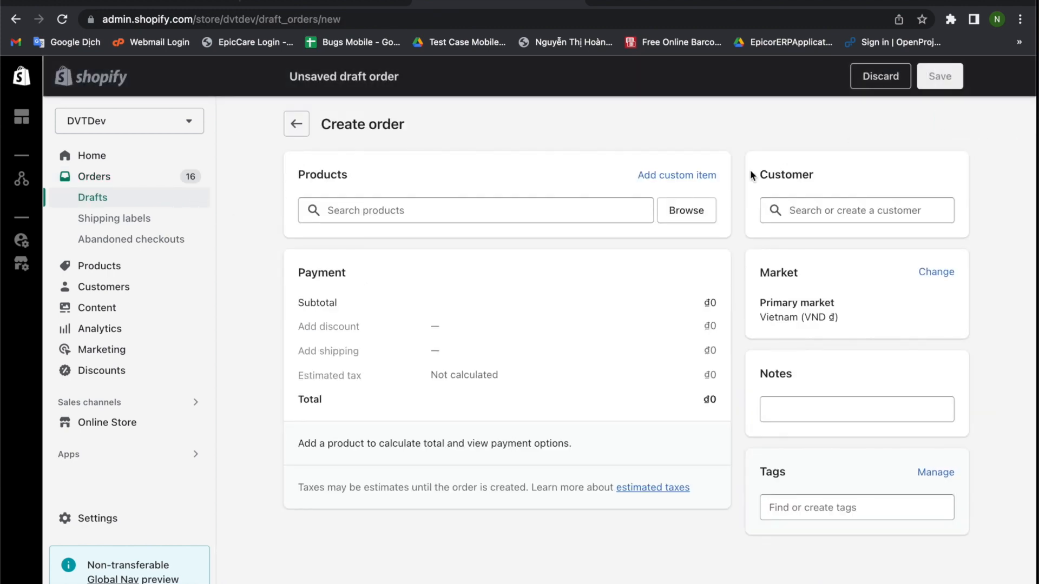
{"action": "left_click", "coordinate": [673, 209]}
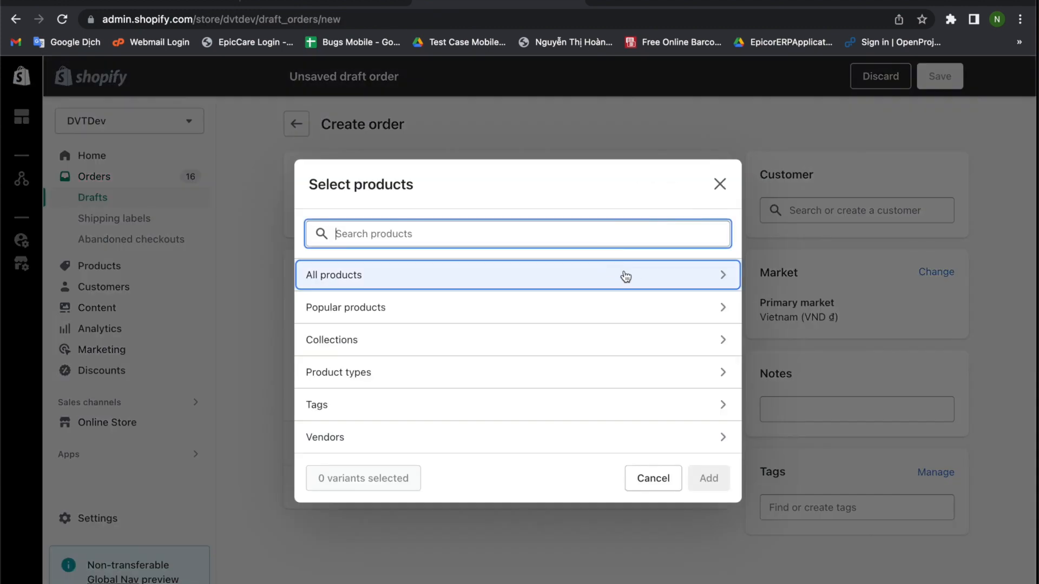
{"action": "left_click", "coordinate": [624, 274]}
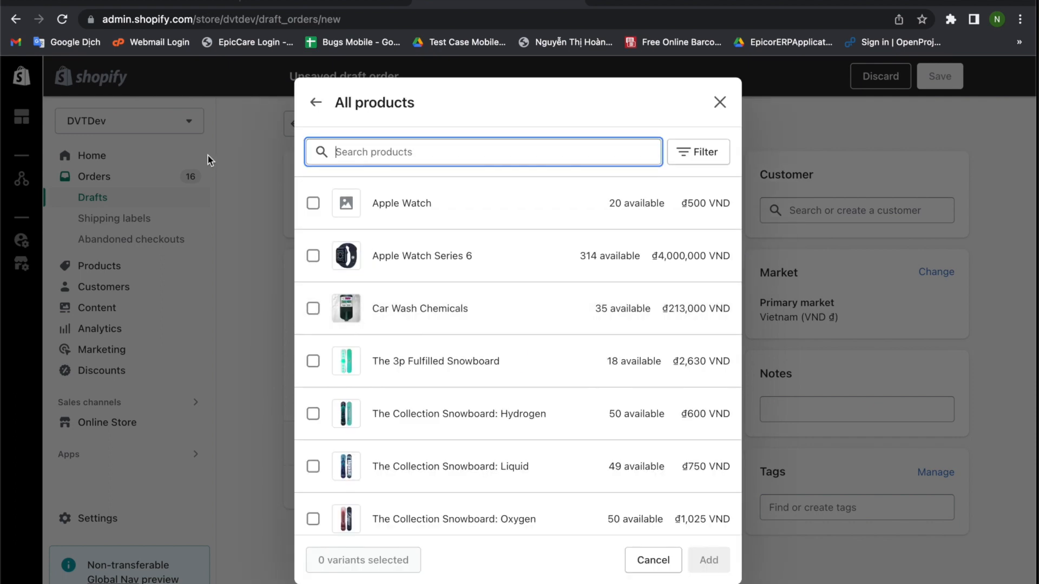
{"action": "left_click", "coordinate": [303, 207]}
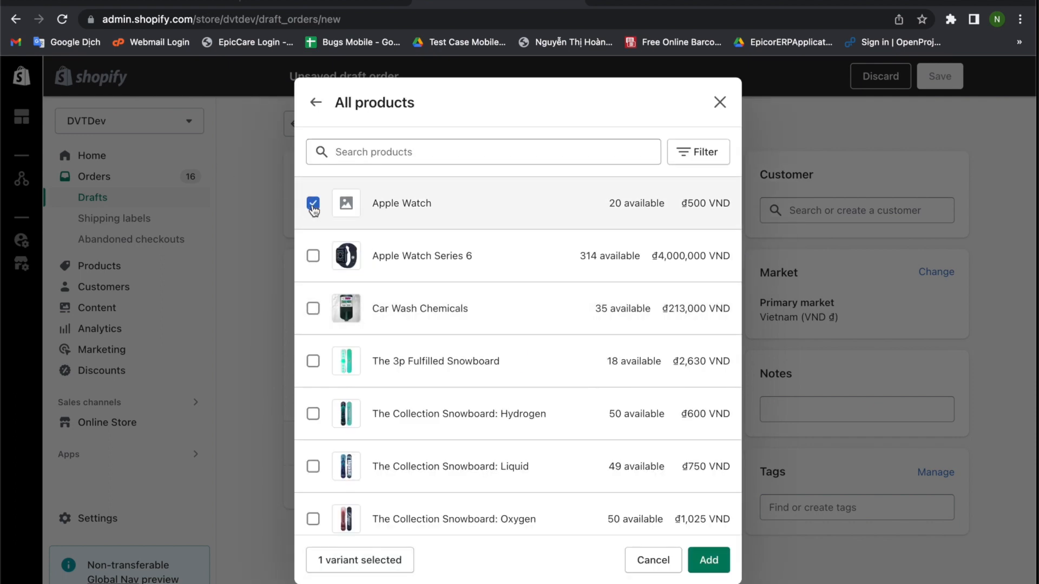
{"action": "left_click", "coordinate": [710, 561]}
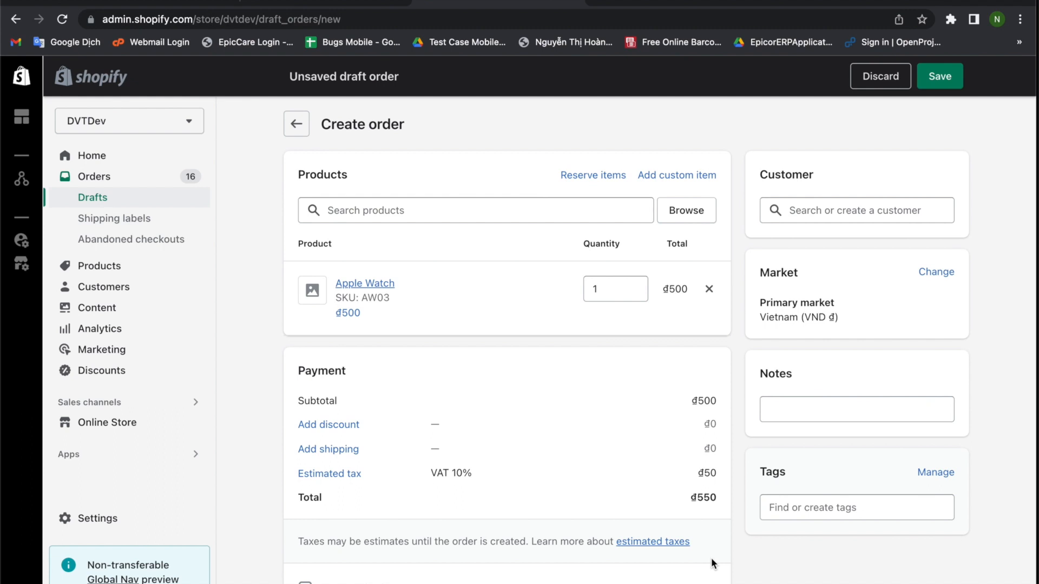
Step: Collect payment by marking the draft as paid and create the order
{"action": "scroll", "coordinate": [636, 378], "scroll_direction": "down", "scroll_amount": 1}
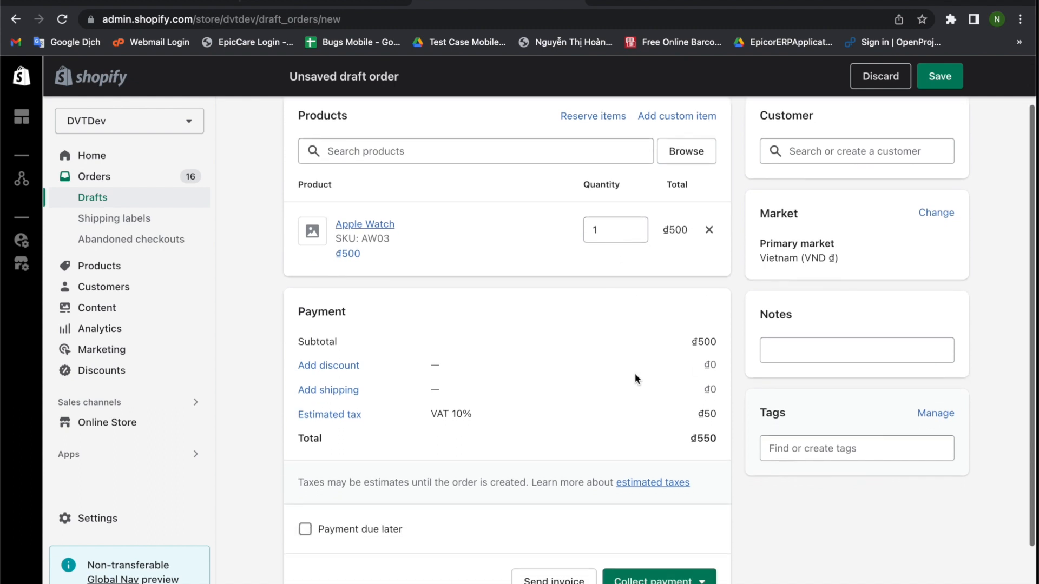
{"action": "scroll", "coordinate": [636, 379], "scroll_direction": "down", "scroll_amount": 1}
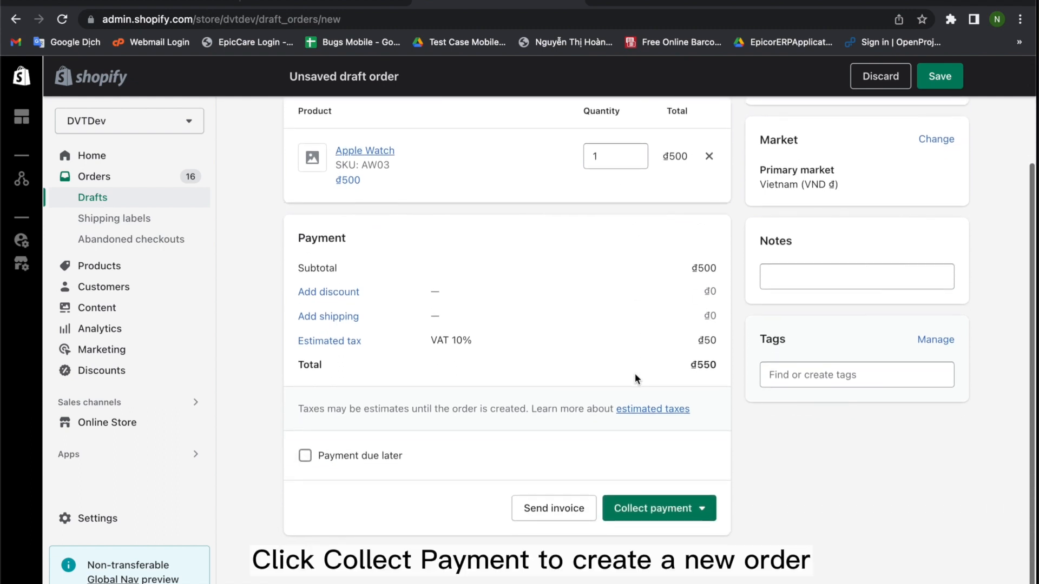
{"action": "left_click", "coordinate": [705, 521]}
{"action": "left_click", "coordinate": [676, 482]}
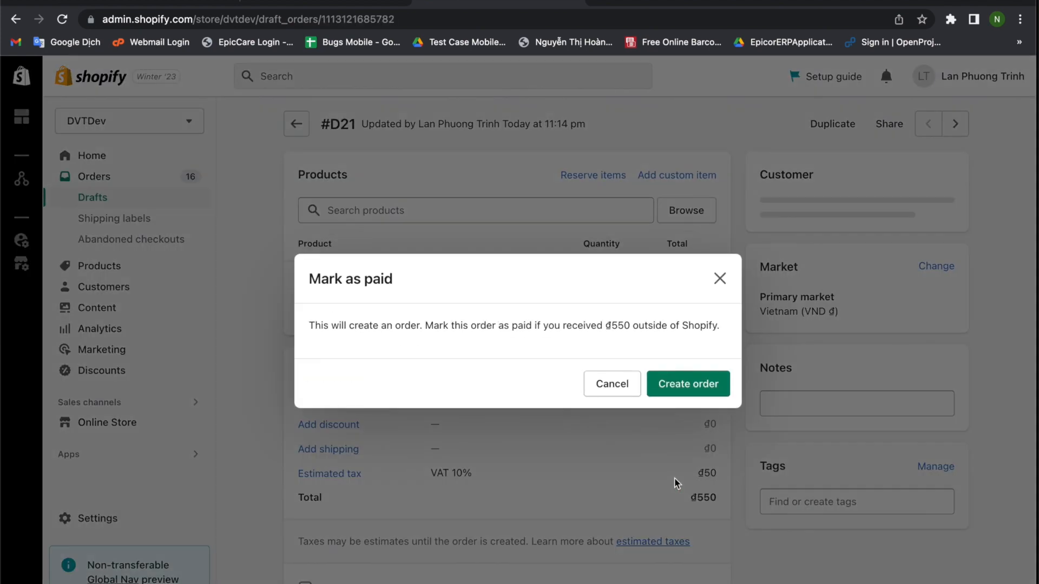
{"action": "left_click", "coordinate": [691, 384]}
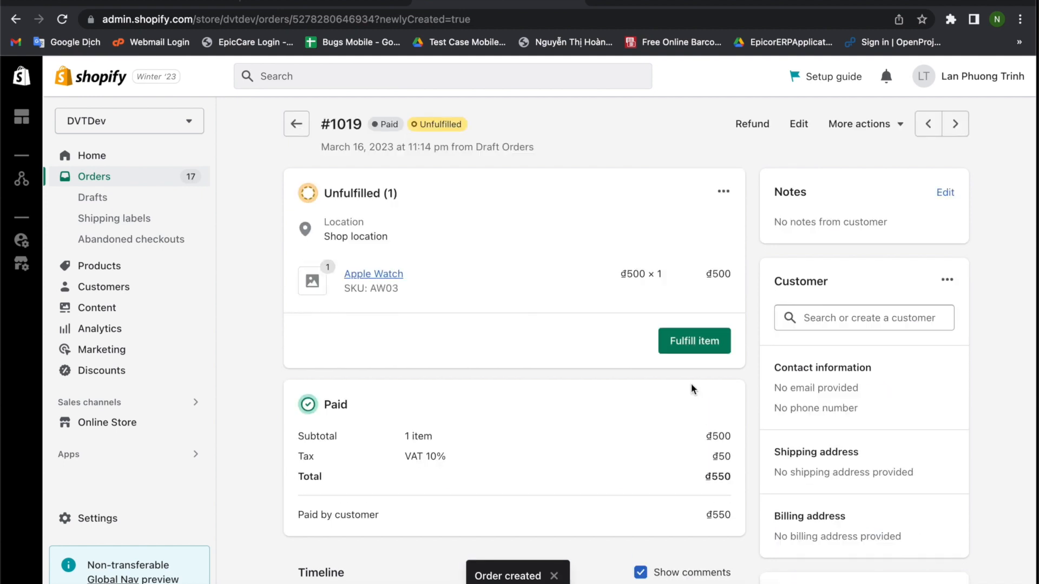
Step: Find the existing customer by first name and assign them to the new order
{"action": "scroll", "coordinate": [670, 301], "scroll_direction": "down", "scroll_amount": 2}
{"action": "left_click", "coordinate": [810, 245]}
{"action": "type", "text": "Brain"}
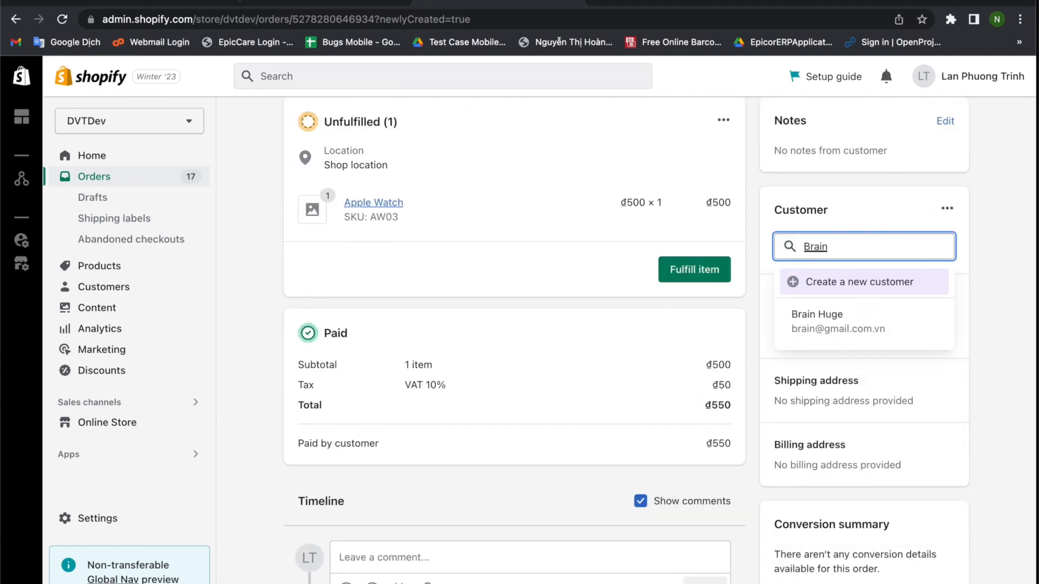
{"action": "left_click", "coordinate": [864, 318]}
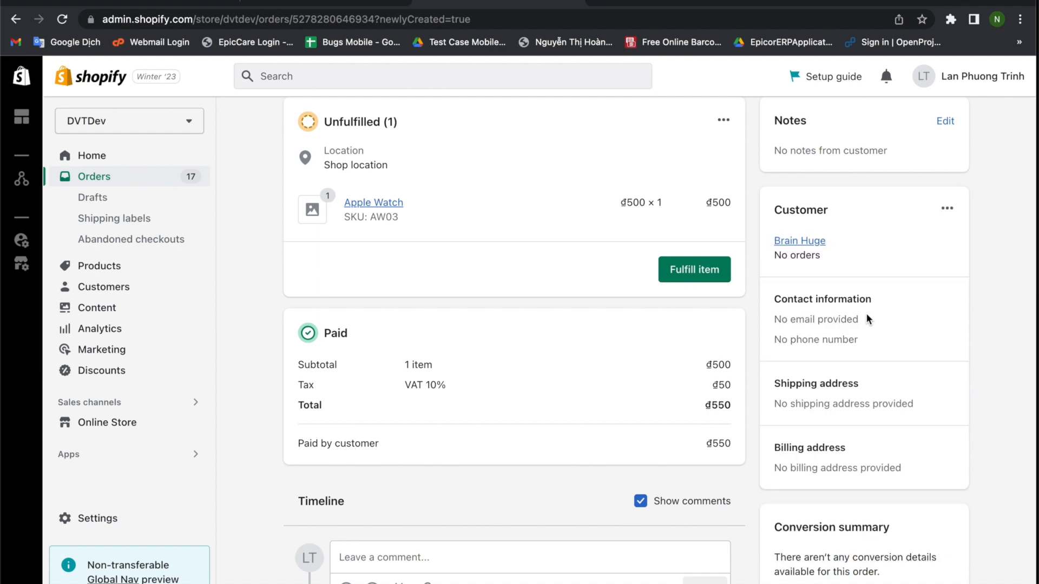
Step: Fill in the order's shipping address with the customer's name, company Shopify Customer, postal address and phone number, and save it
{"action": "scroll", "coordinate": [786, 226], "scroll_direction": "up", "scroll_amount": 2}
{"action": "left_click", "coordinate": [947, 280]}
{"action": "left_click", "coordinate": [932, 349]}
{"action": "left_click", "coordinate": [426, 263]}
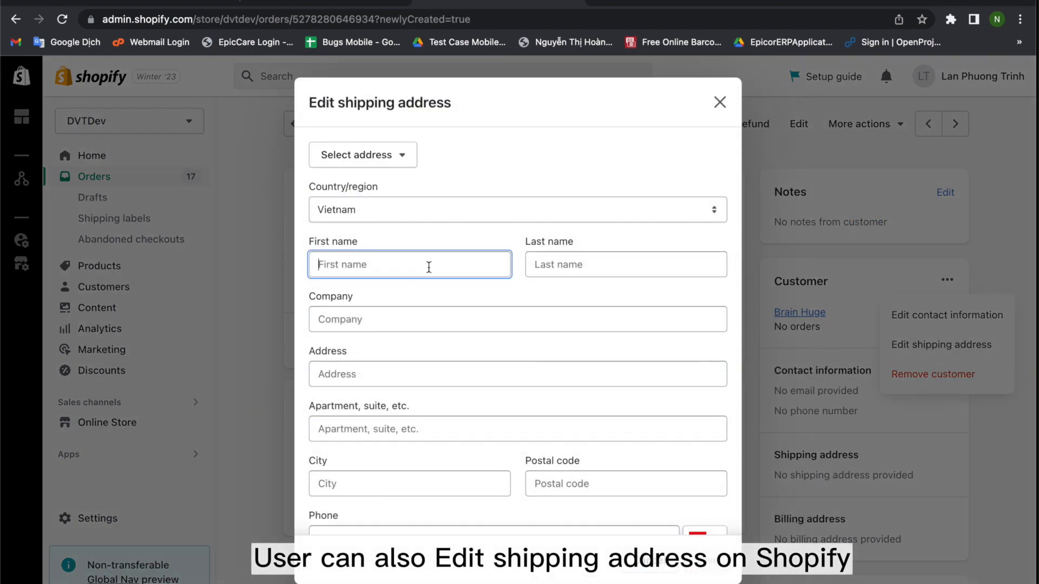
{"action": "type", "text": "Brain"}
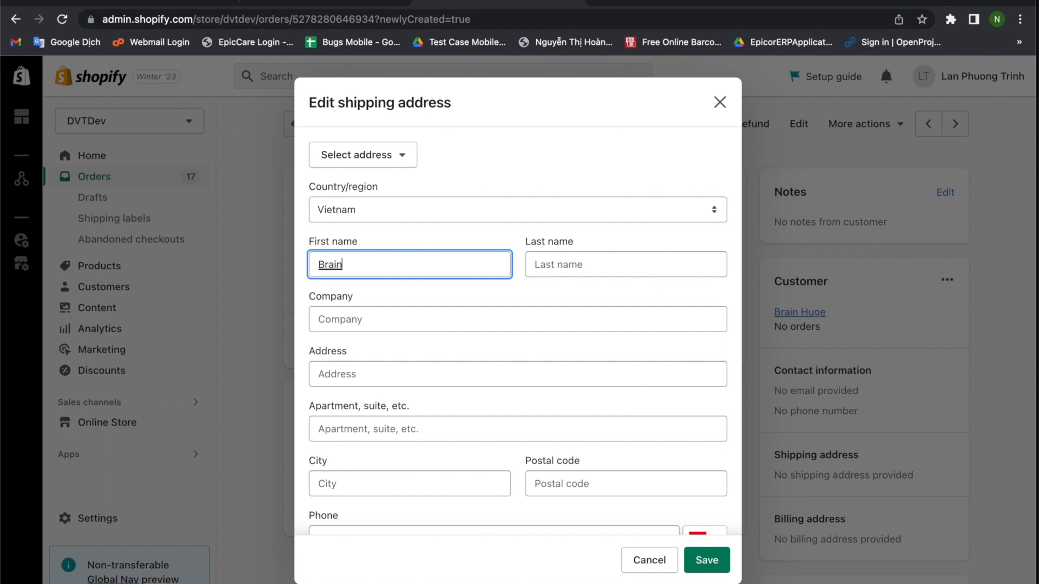
{"action": "left_click", "coordinate": [552, 270]}
{"action": "type", "text": "Huge"}
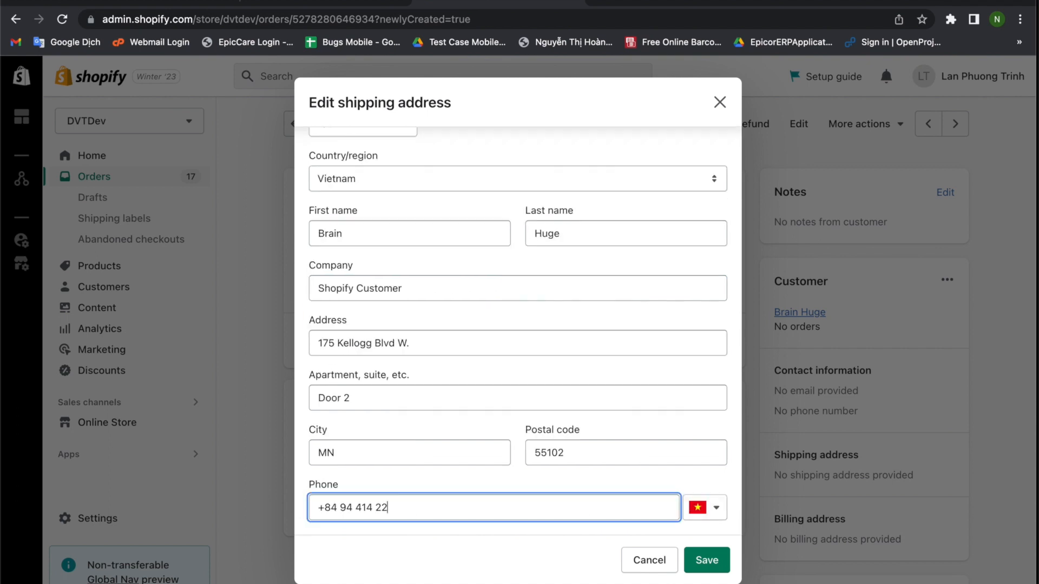
{"action": "left_click", "coordinate": [707, 560]}
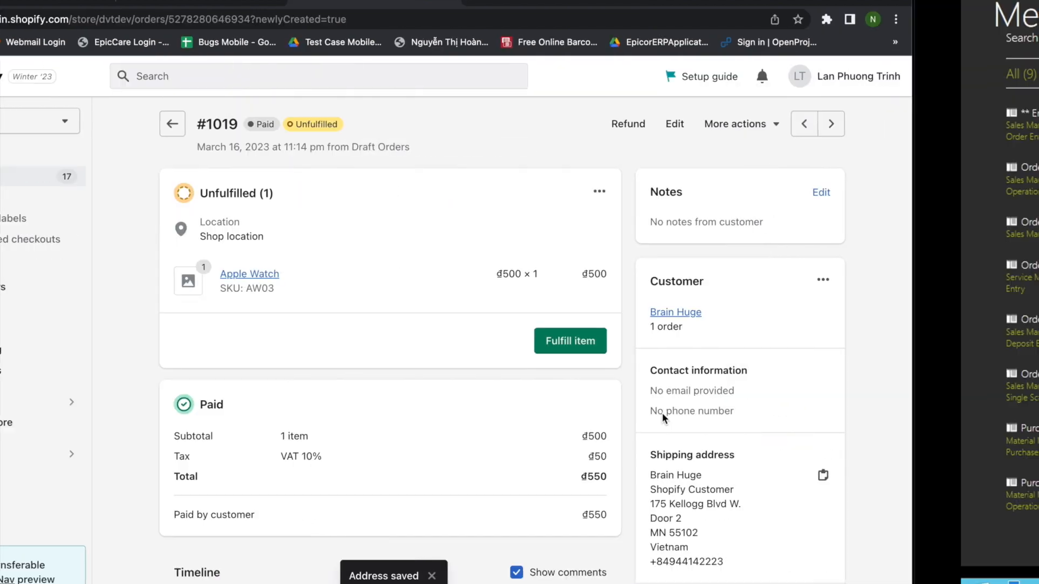
Step: Switch to Epicor Sales Order Entry, load the newest Shopify order, and check its AW03 line and one-time ship-to details
{"action": "left_click", "coordinate": [301, 104]}
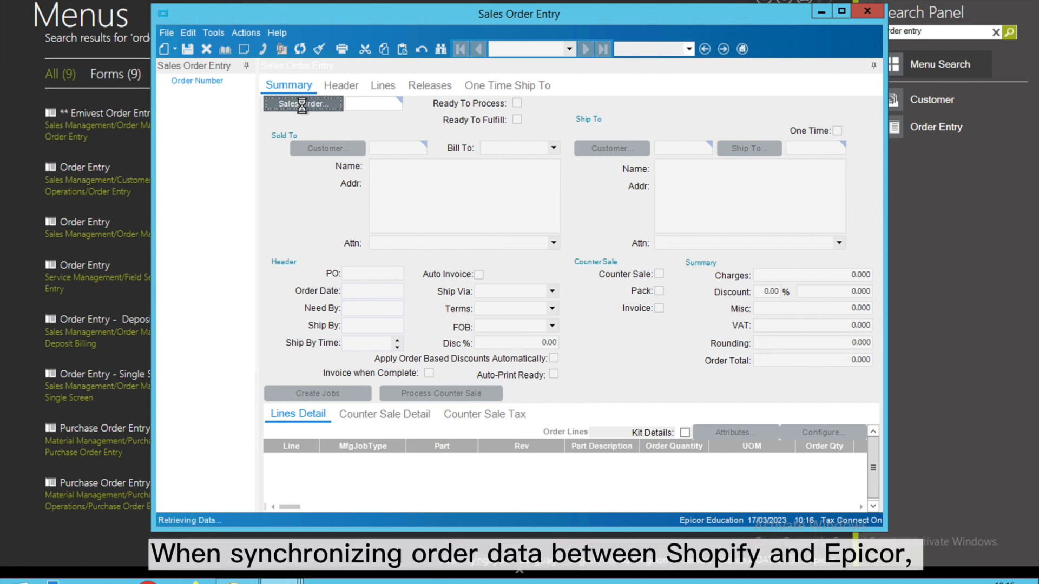
{"action": "left_click", "coordinate": [664, 87]}
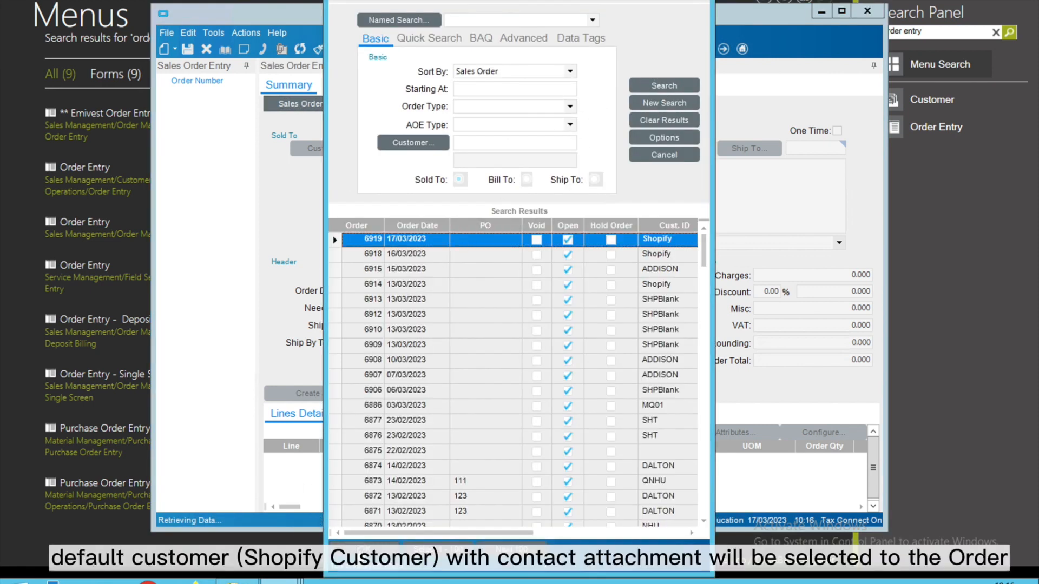
{"action": "left_click", "coordinate": [360, 552]}
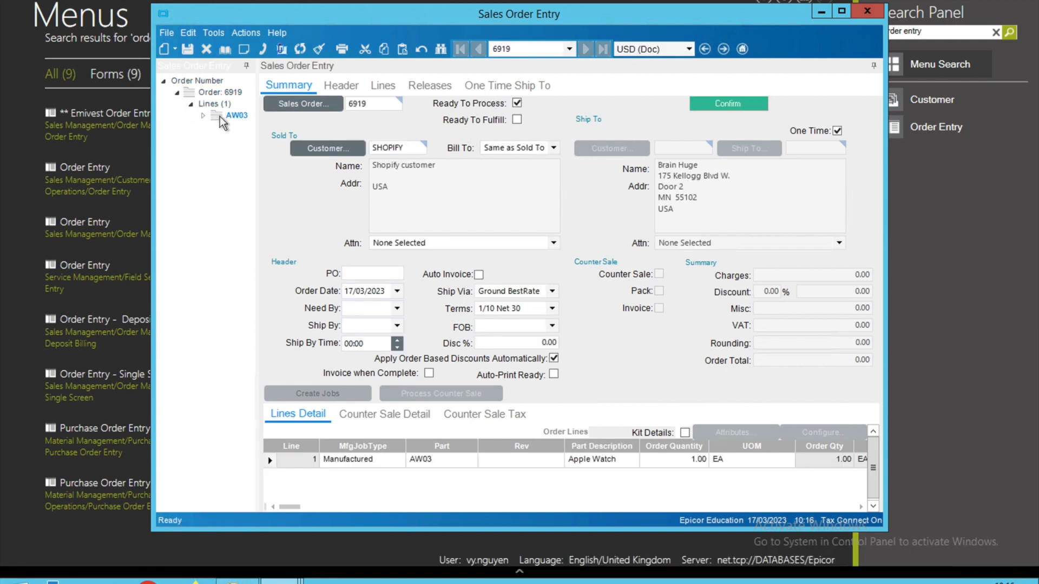
{"action": "left_click", "coordinate": [383, 86]}
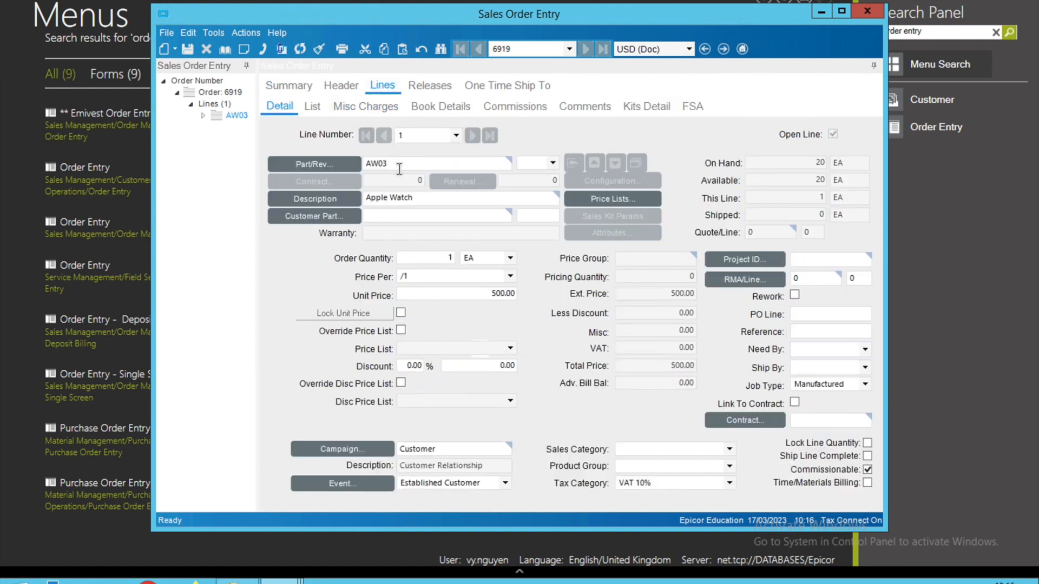
{"action": "left_click", "coordinate": [505, 91]}
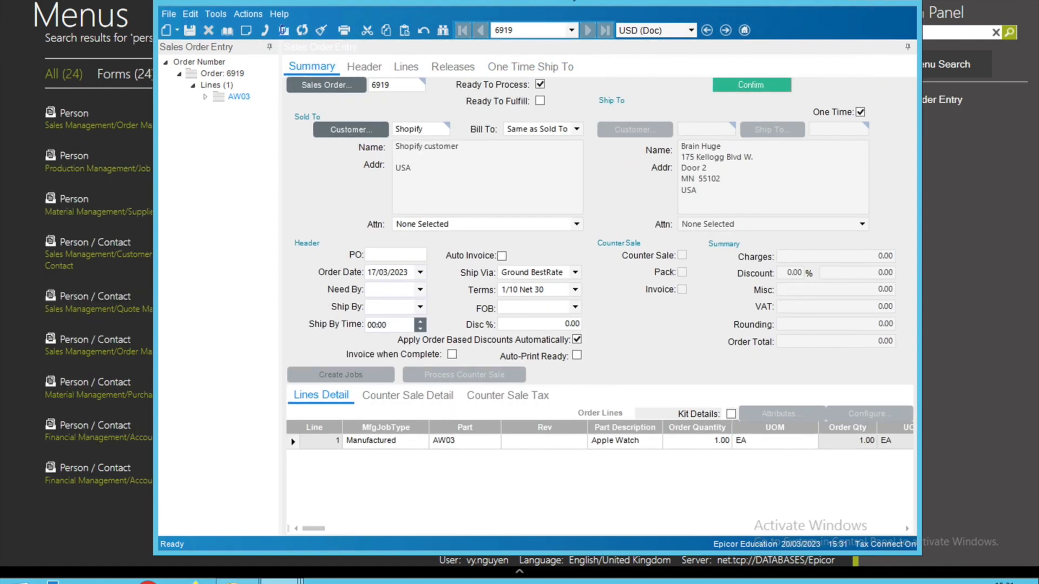
Step: Switch to Customer Maintenance and load the customer Addison
{"action": "mouse_move", "coordinate": [279, 581]}
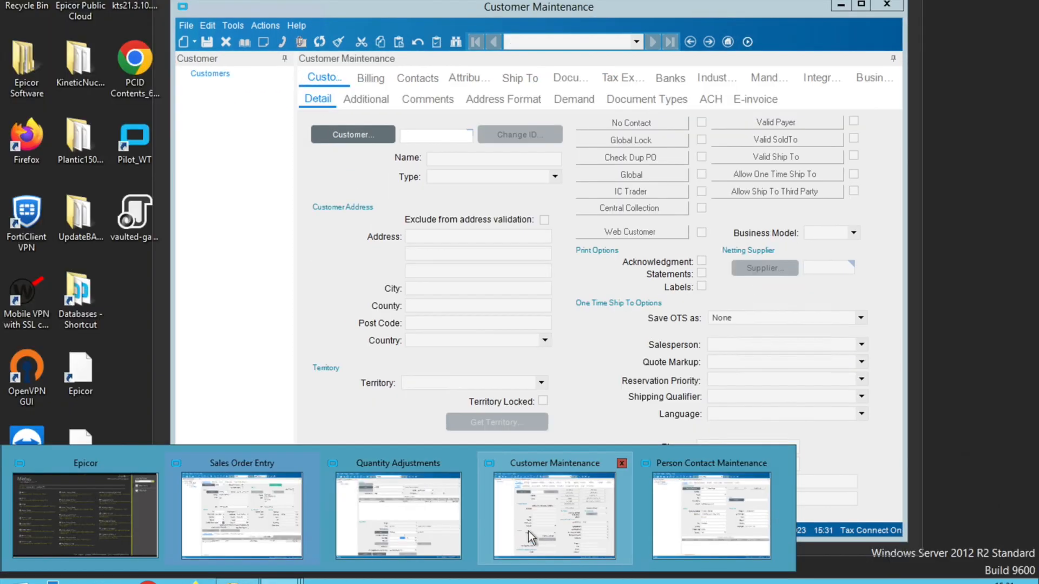
{"action": "left_click", "coordinate": [528, 531]}
{"action": "type", "text": "Addison"}
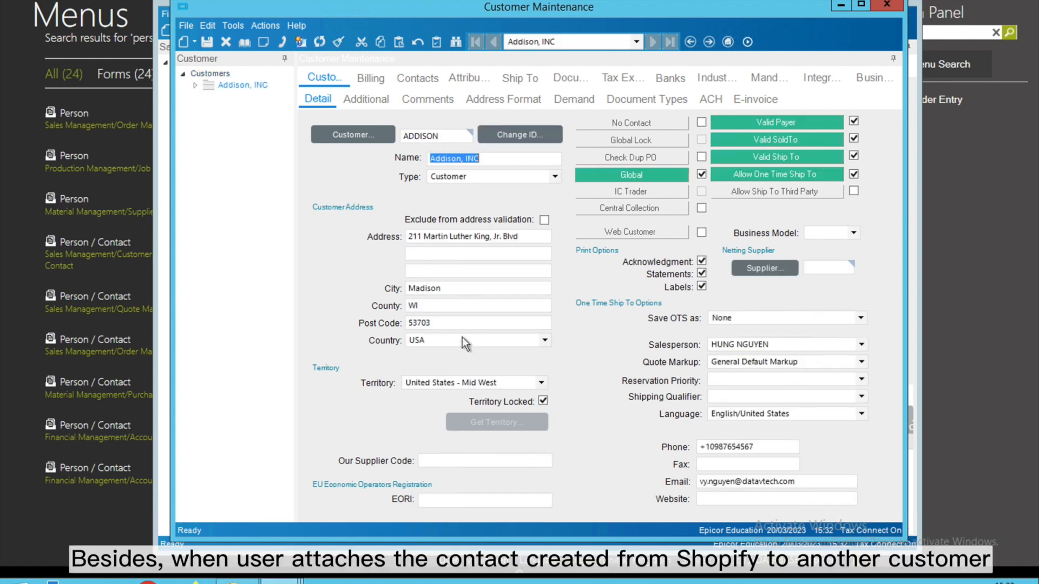
Step: Add a new contact to Addison, INC by searching for and selecting the person contact created from Shopify
{"action": "left_click", "coordinate": [196, 85]}
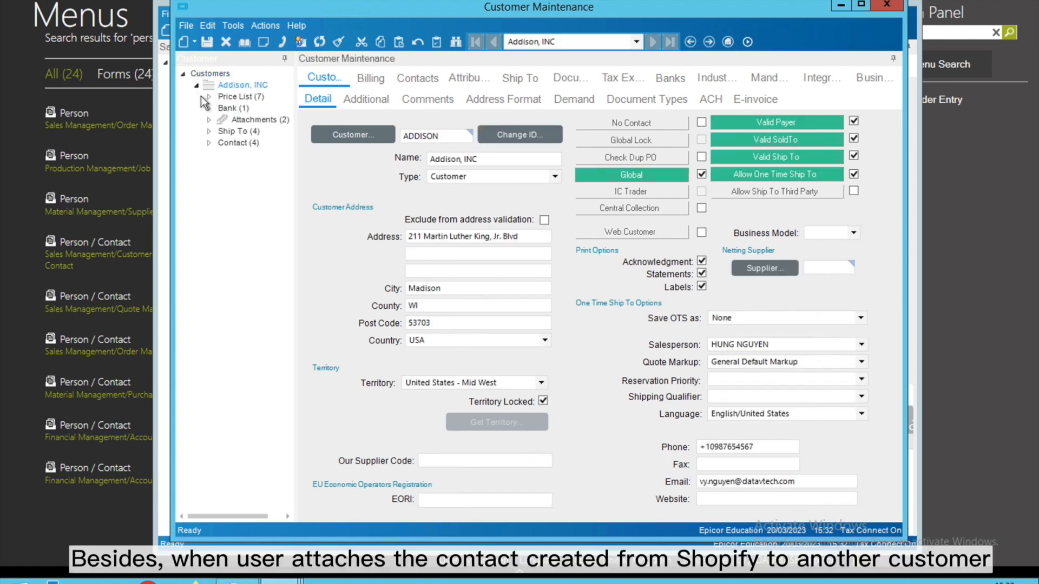
{"action": "left_click", "coordinate": [209, 143]}
{"action": "right_click", "coordinate": [227, 143]}
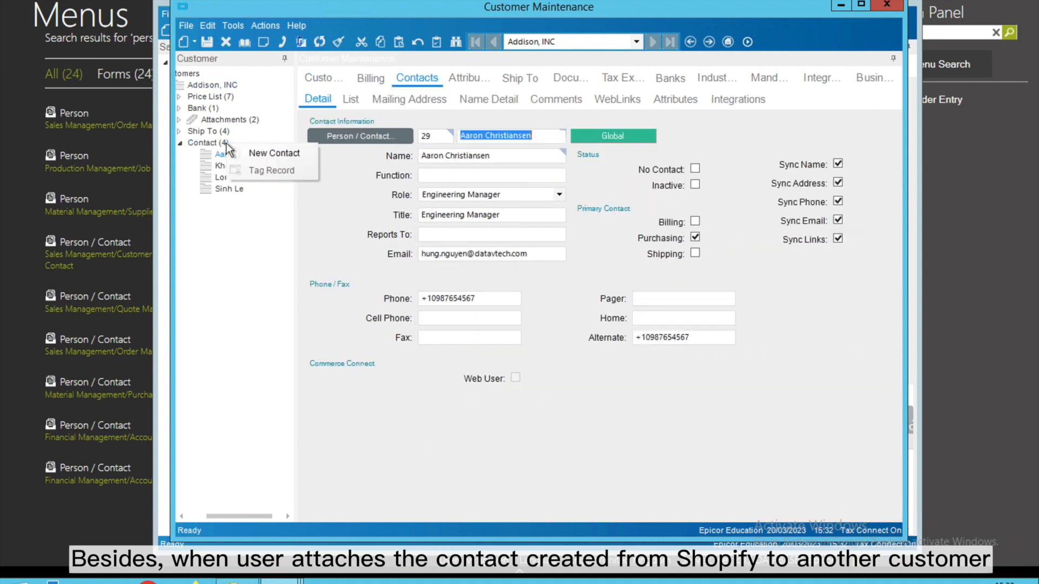
{"action": "left_click", "coordinate": [260, 152]}
{"action": "left_click", "coordinate": [385, 142]}
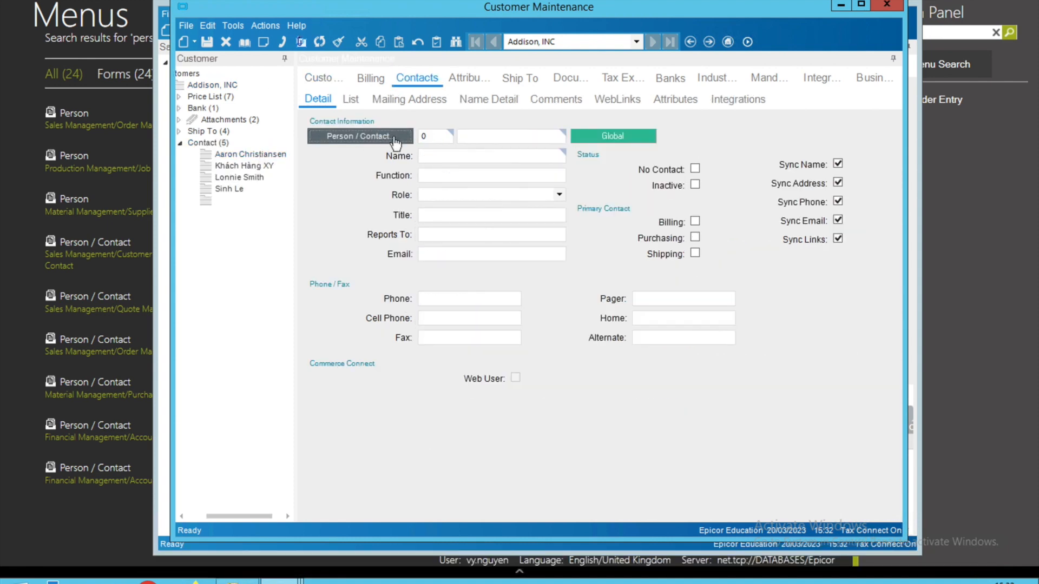
{"action": "type", "text": "Brain"}
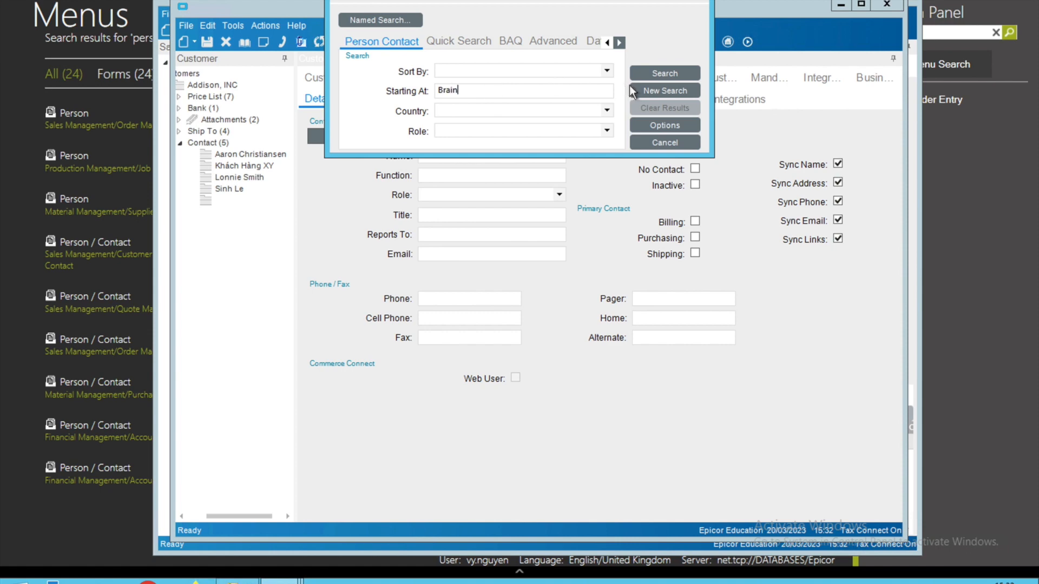
{"action": "left_click", "coordinate": [657, 75]}
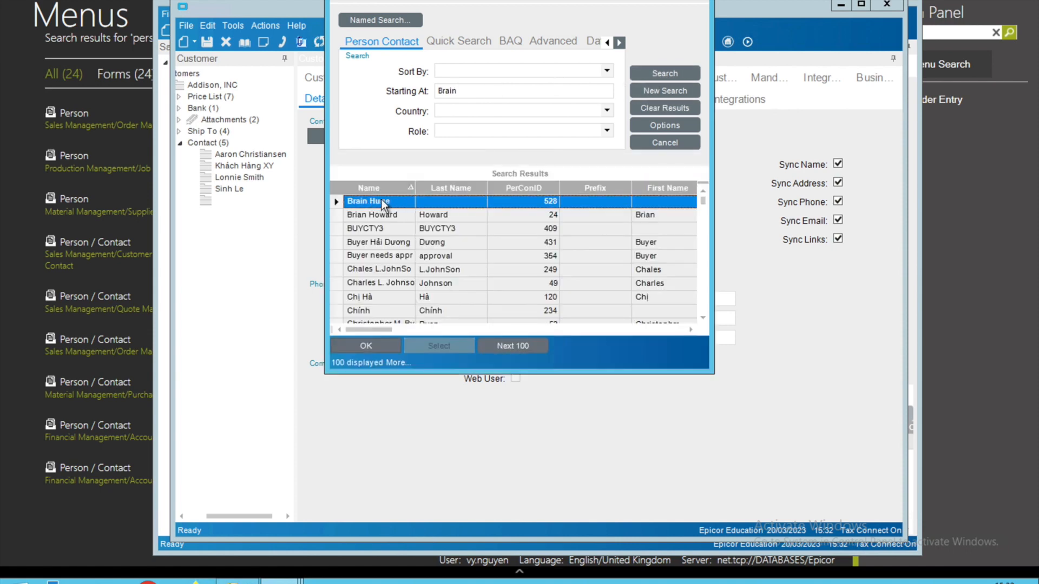
{"action": "left_click", "coordinate": [358, 347]}
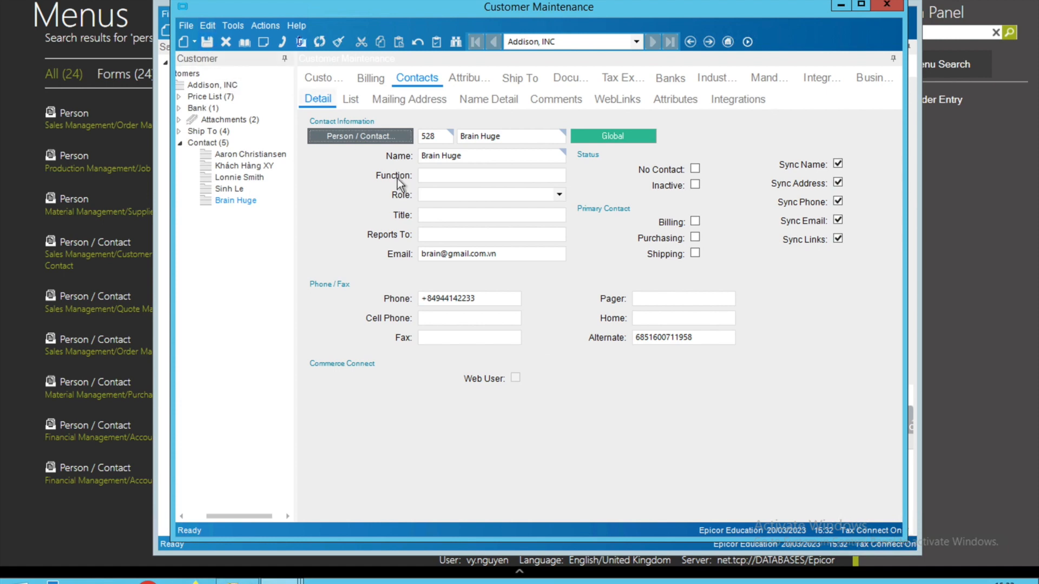
Step: Return to Sales Order Entry, refresh the Shopify order, and check its sold-to customer and one-time ship-to details
{"action": "mouse_move", "coordinate": [287, 580]}
{"action": "left_click", "coordinate": [266, 526]}
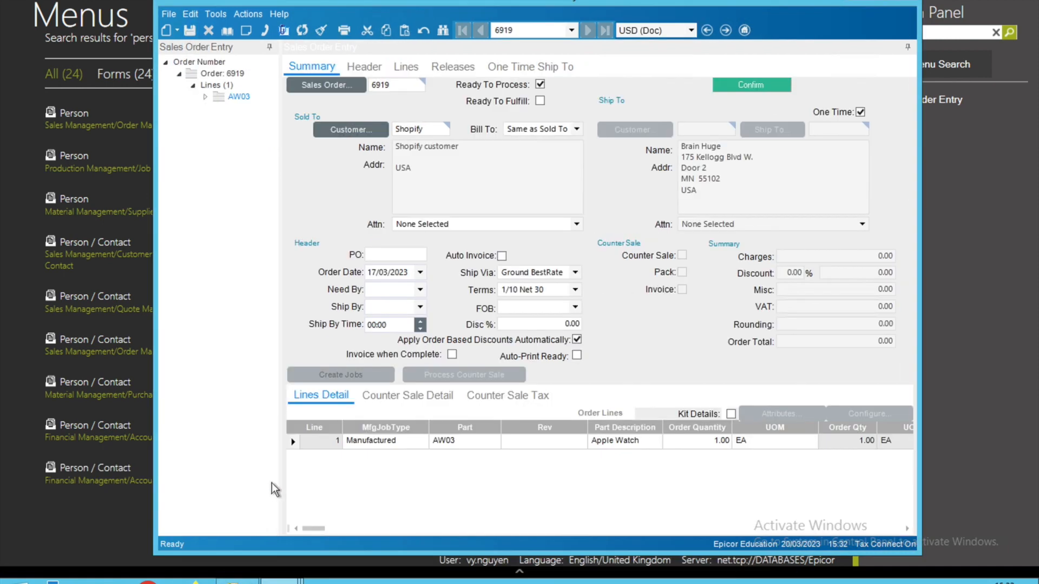
{"action": "left_click", "coordinate": [302, 30]}
{"action": "left_click", "coordinate": [441, 127]}
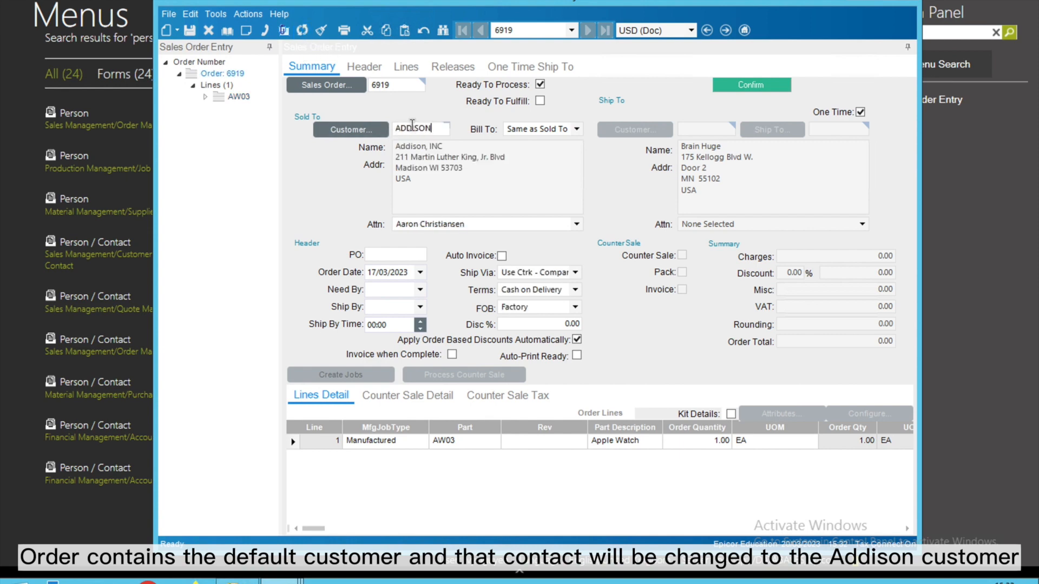
{"action": "left_click", "coordinate": [535, 69]}
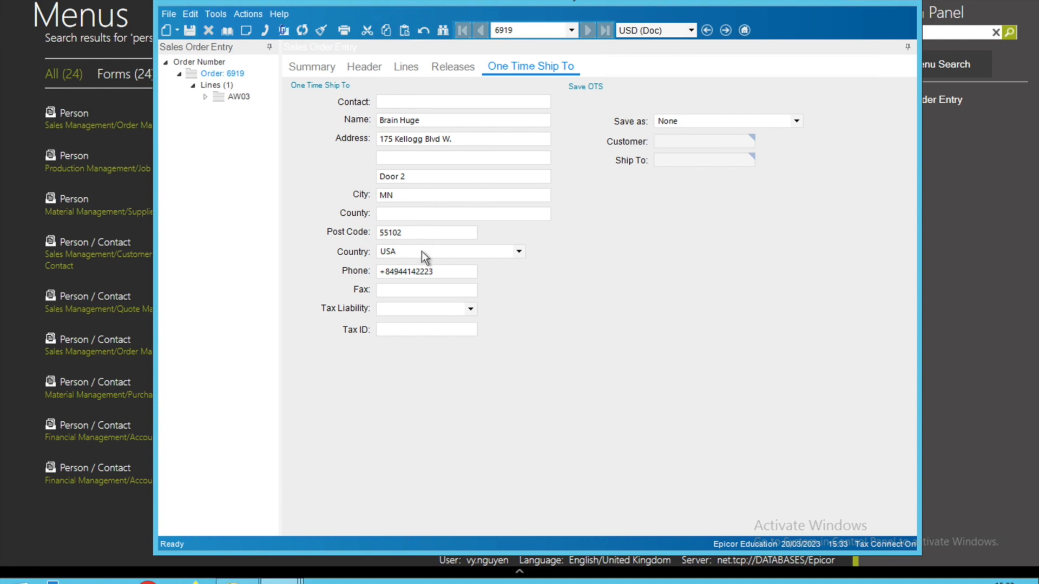
{"action": "left_click", "coordinate": [323, 67]}
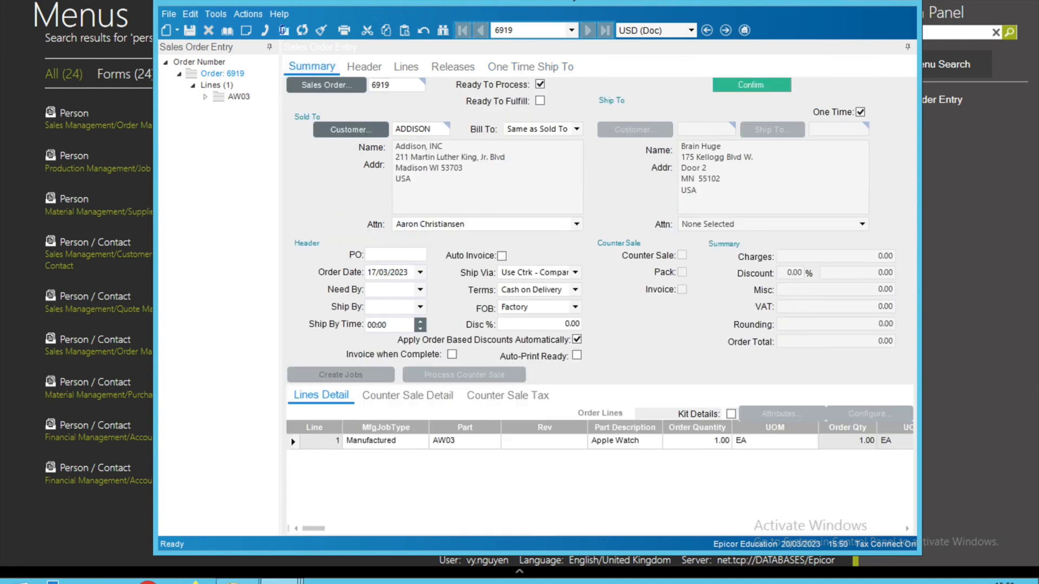
Step: Switch back to Customer Maintenance and load the customer Shopify
{"action": "key", "text": "alt+Tab"}
{"action": "key", "text": "alt+Tab"}
{"action": "key", "text": "alt+Tab"}
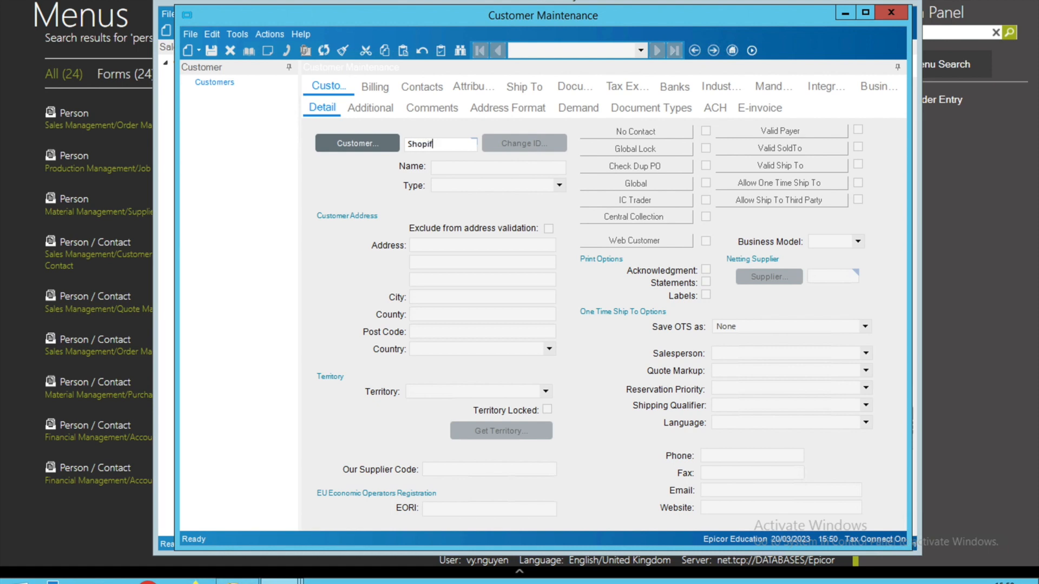
{"action": "type", "text": "Shopify"}
{"action": "key", "text": "Tab"}
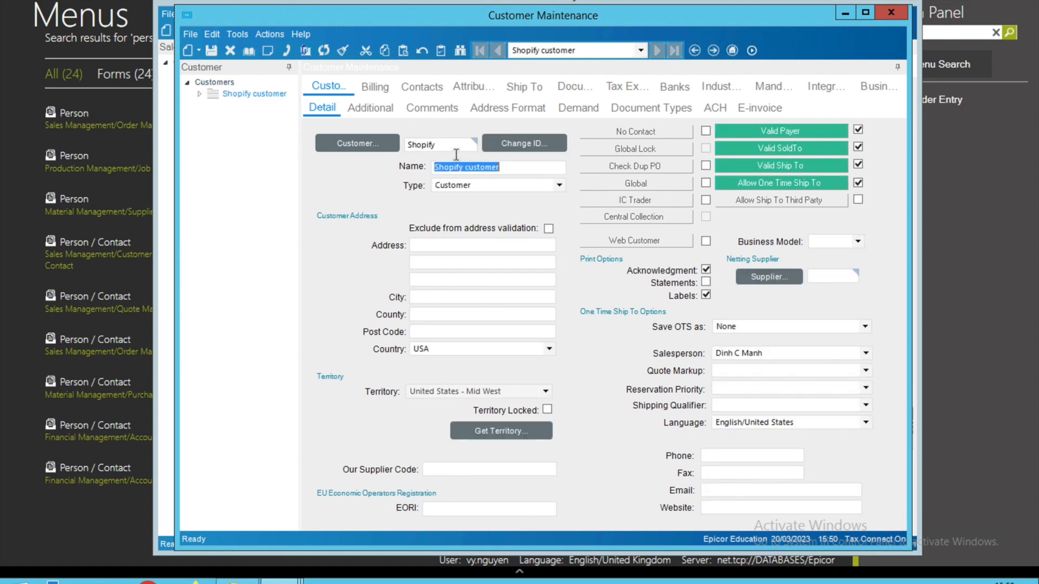
Step: Examine the Shopify customer's record tree and contact details for attached contacts
{"action": "left_click", "coordinate": [201, 93]}
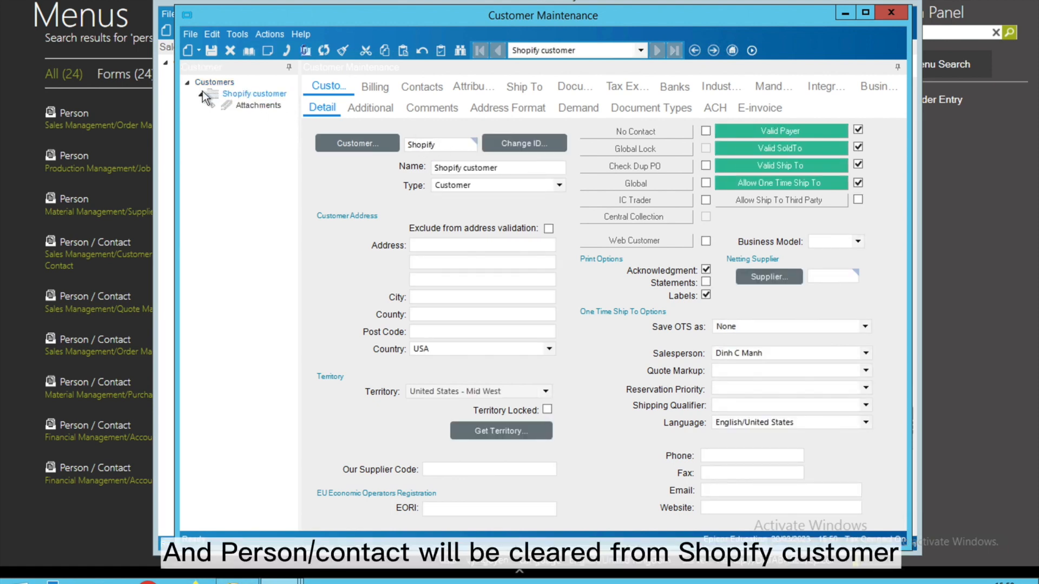
{"action": "left_click", "coordinate": [421, 87]}
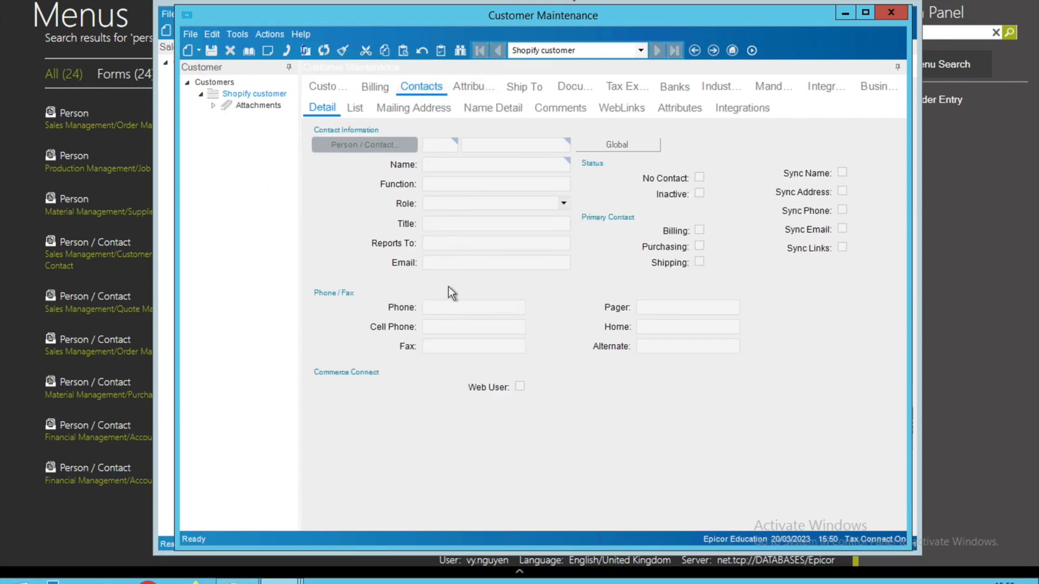
{"action": "left_click", "coordinate": [330, 88]}
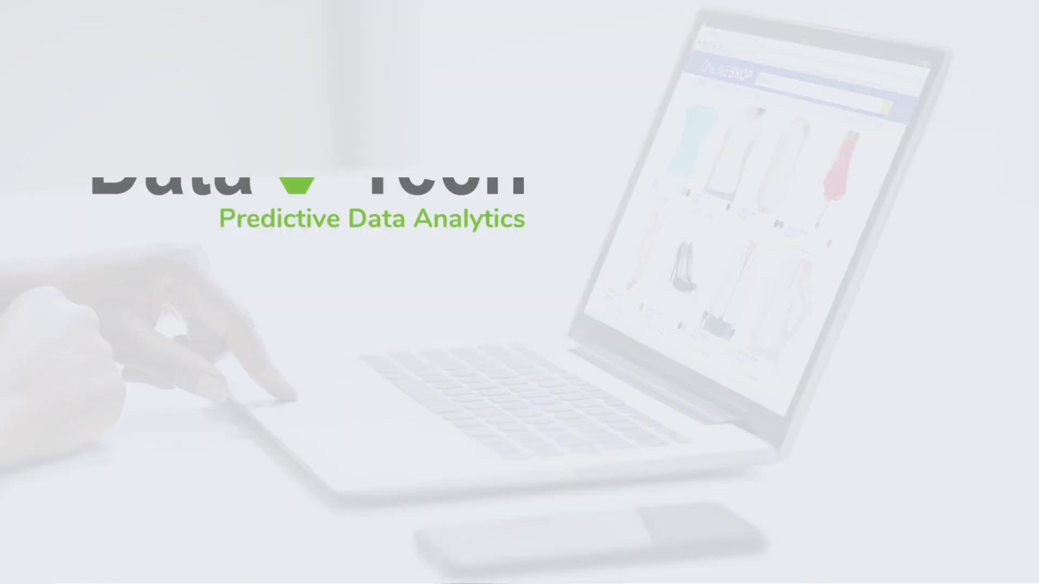